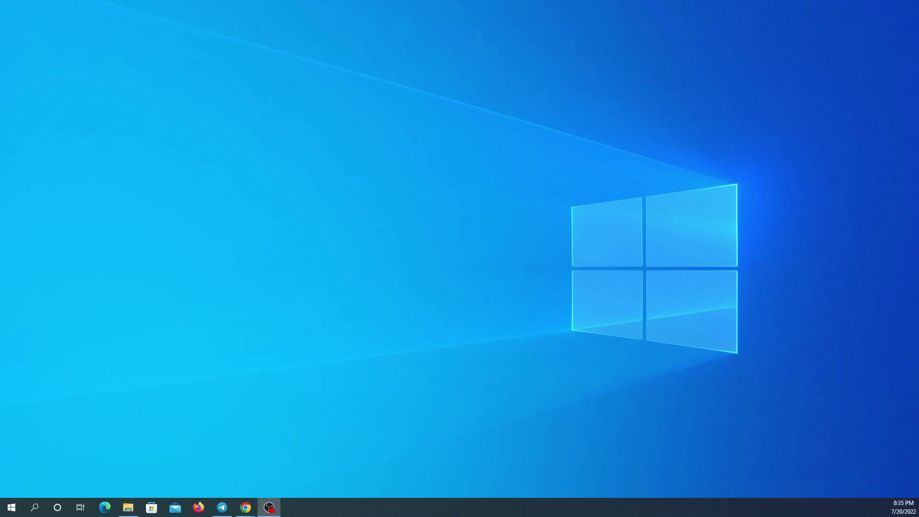
Create a new Telegram channel named alerttest2022.
{"action": "left_click", "coordinate": [222, 507]}
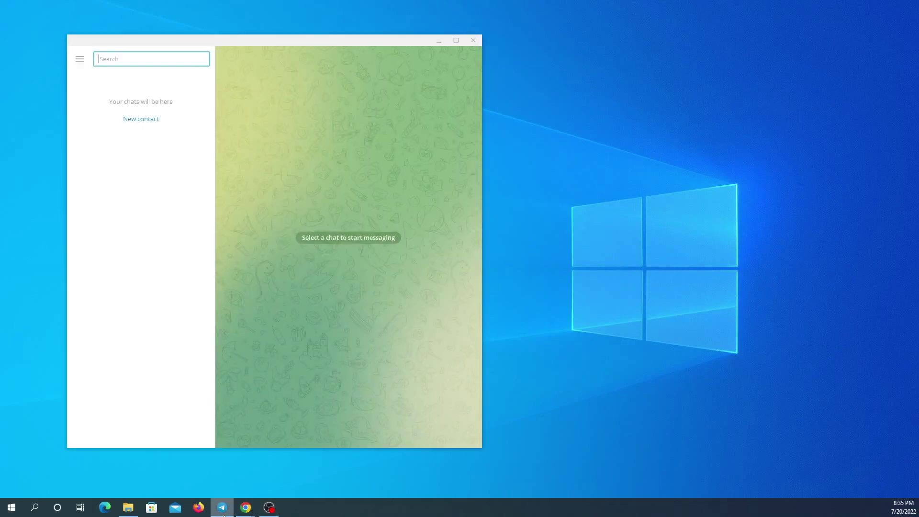
{"action": "left_click", "coordinate": [80, 63]}
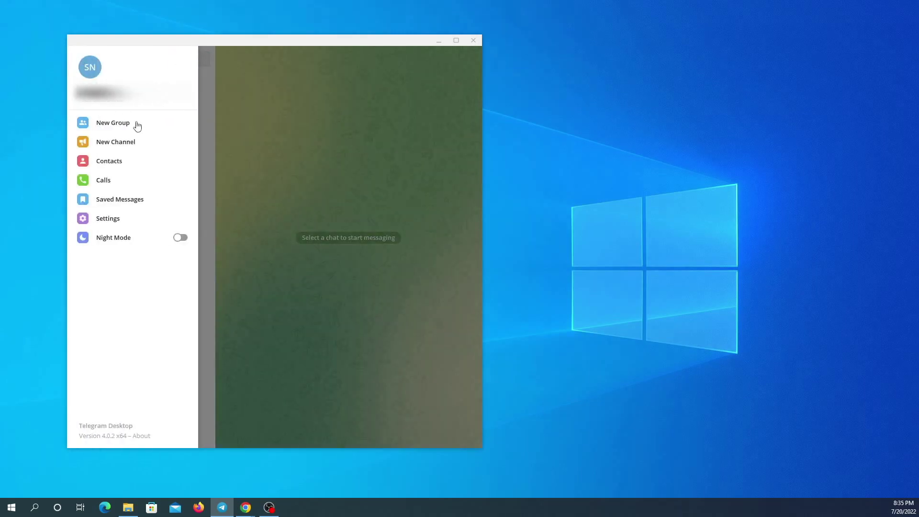
{"action": "left_click", "coordinate": [117, 143]}
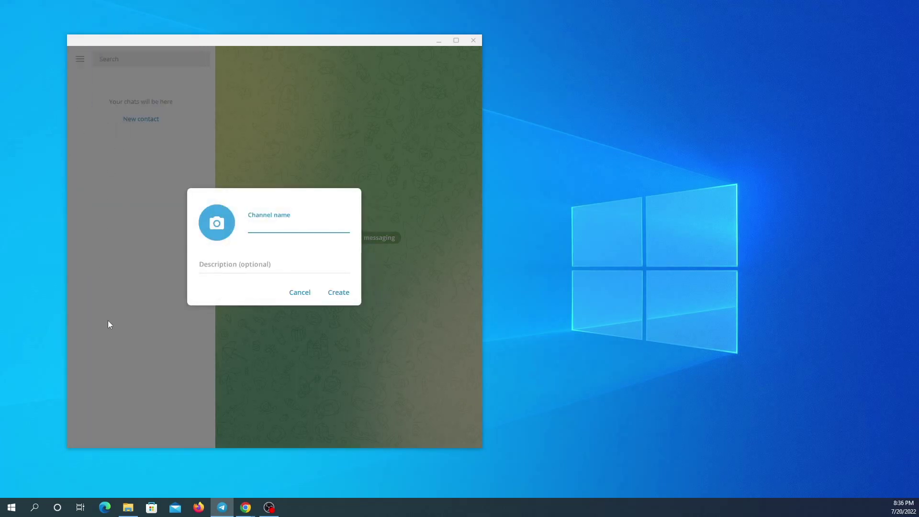
{"action": "type", "text": "alerttest2022"}
{"action": "left_click", "coordinate": [341, 293]}
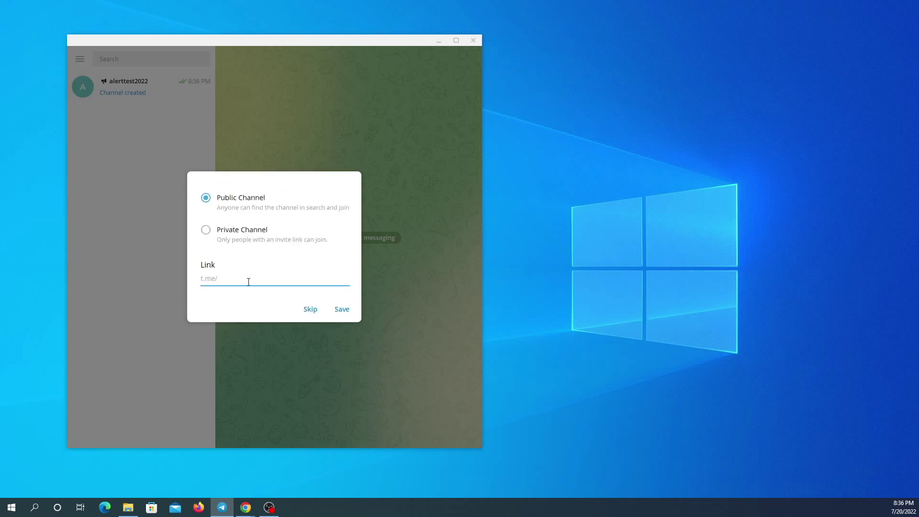
Give the channel the public link t.me/alerttest2022 and skip adding members.
{"action": "type", "text": "alerttest2022"}
{"action": "left_click", "coordinate": [342, 312]}
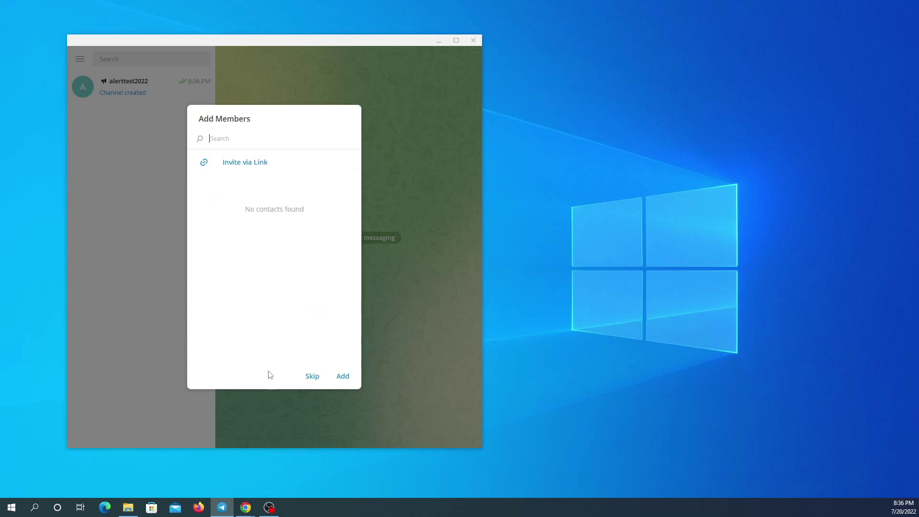
{"action": "left_click", "coordinate": [311, 376]}
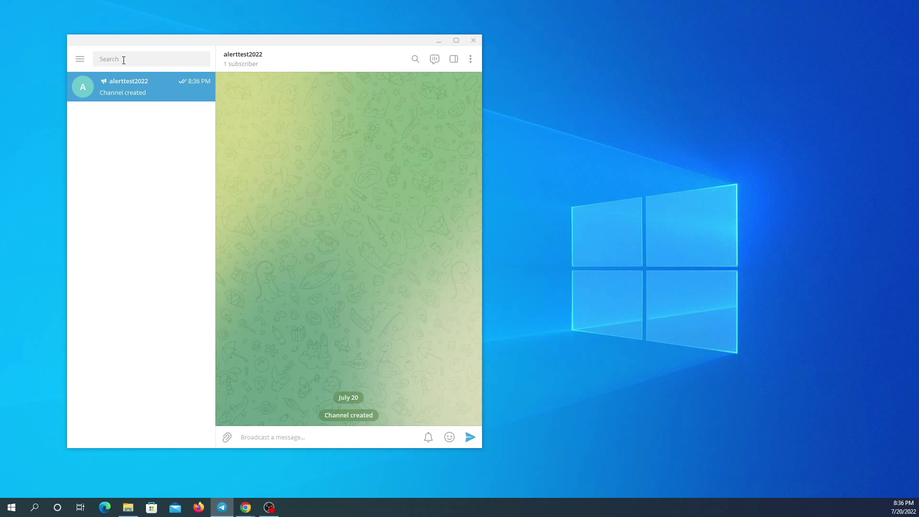
Find the verified BotFather and start a conversation with it.
{"action": "left_click", "coordinate": [124, 59]}
{"action": "type", "text": "b"}
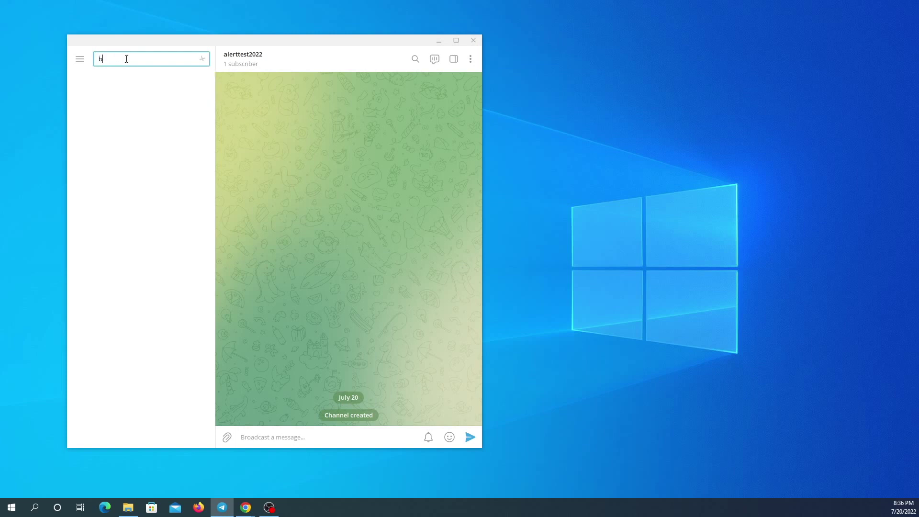
{"action": "type", "text": "otfather"}
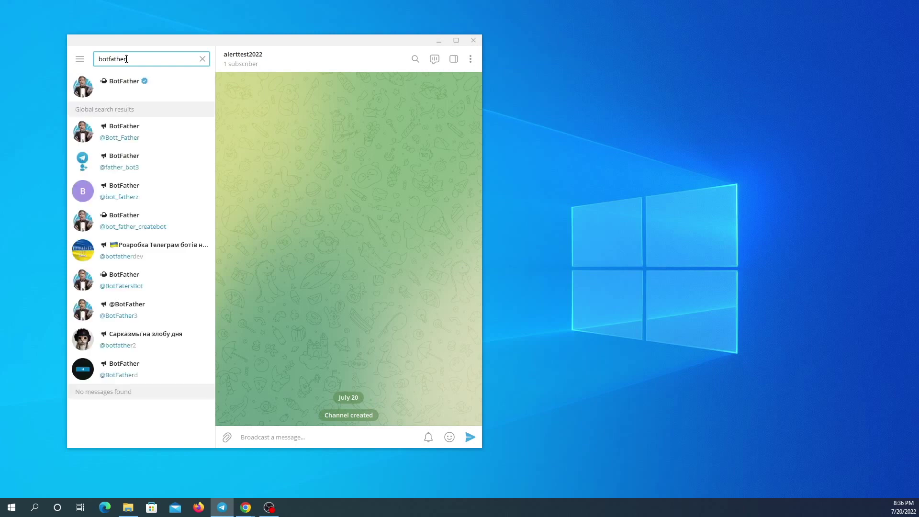
{"action": "left_click", "coordinate": [121, 85]}
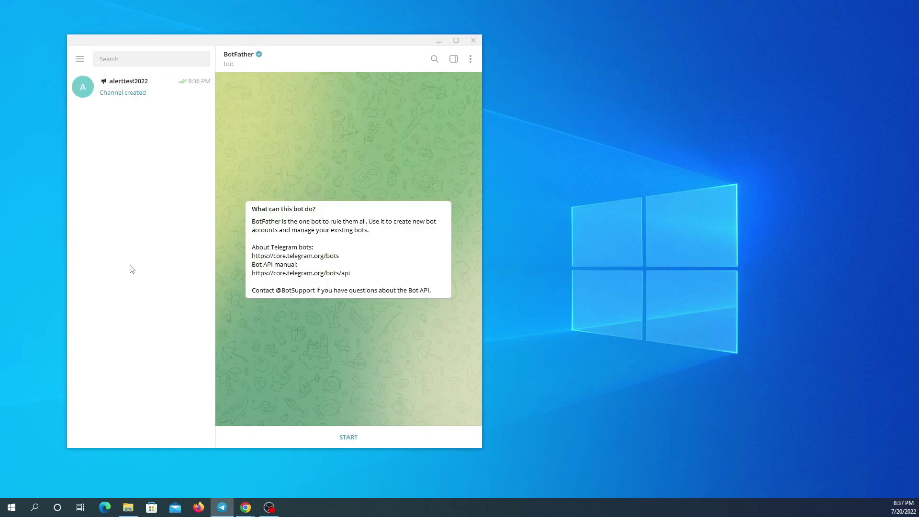
{"action": "left_click", "coordinate": [348, 438]}
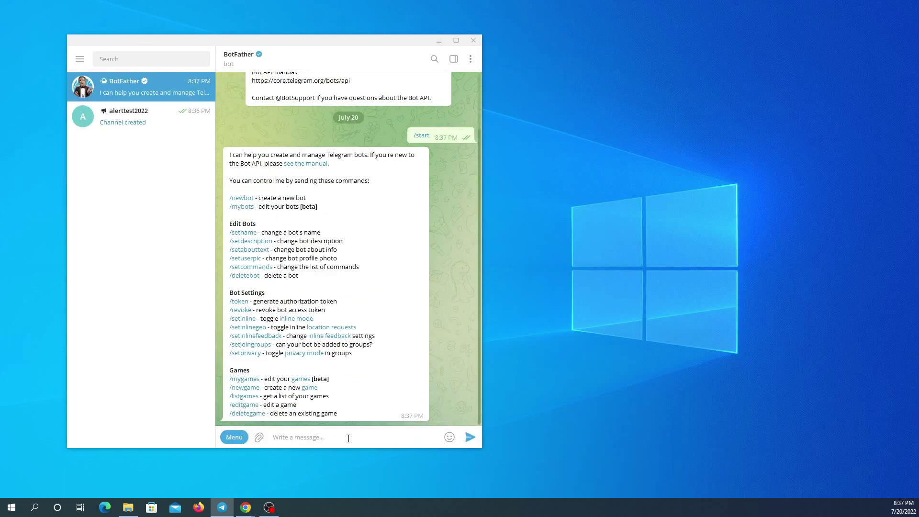
Use /newbot to create bot alerttest2022 with username alerttest2022_bot.
{"action": "left_click", "coordinate": [243, 198]}
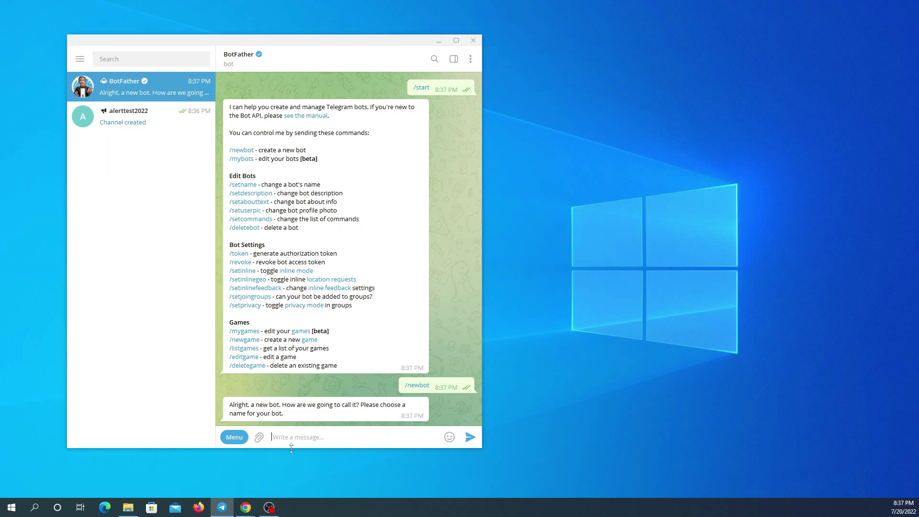
{"action": "type", "text": "alerttest2022"}
{"action": "left_click", "coordinate": [470, 438]}
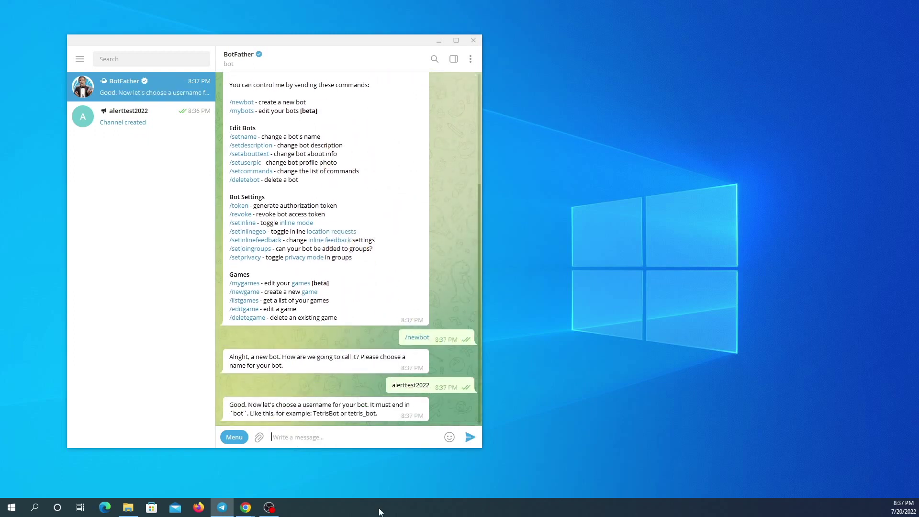
{"action": "type", "text": "ale"}
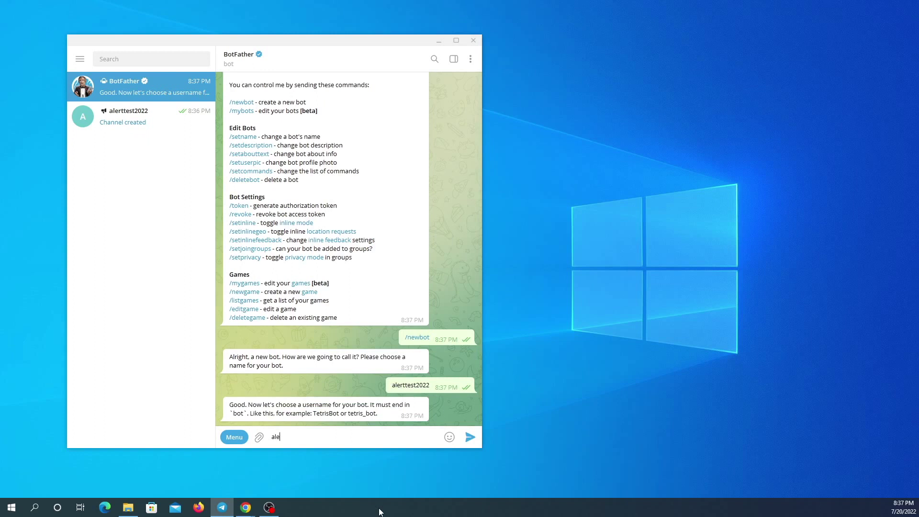
{"action": "type", "text": "rttest2022_bot"}
{"action": "left_click", "coordinate": [470, 439]}
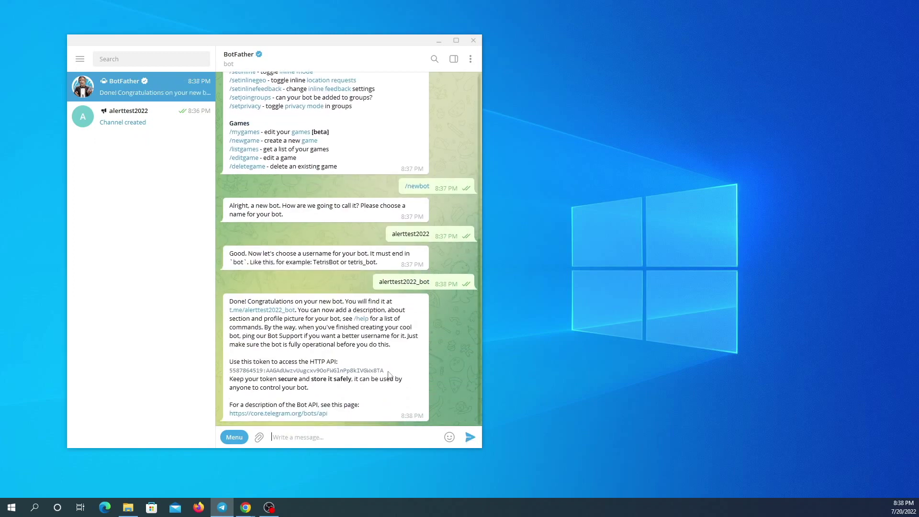
Copy the bot's API token and open a new desktop text document in Notepad.
{"action": "left_click_drag", "start_coordinate": [386, 374], "coordinate": [229, 375]}
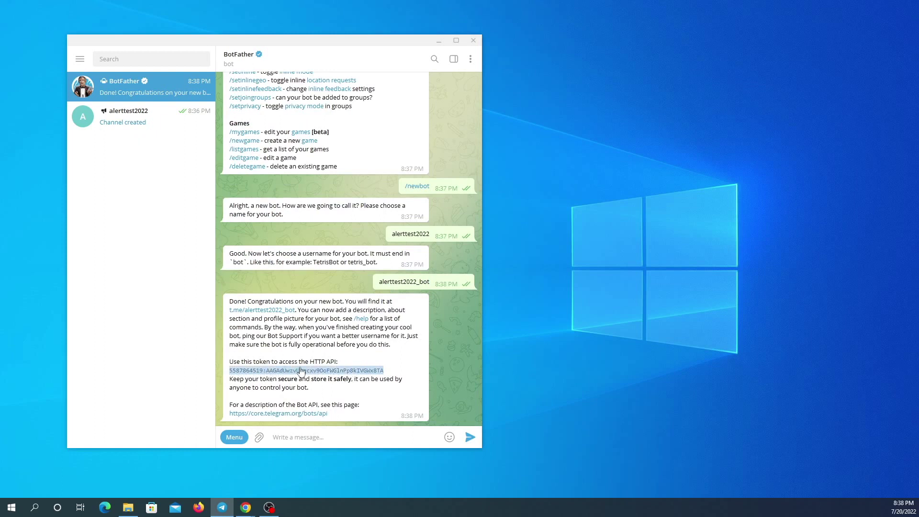
{"action": "right_click", "coordinate": [281, 372]}
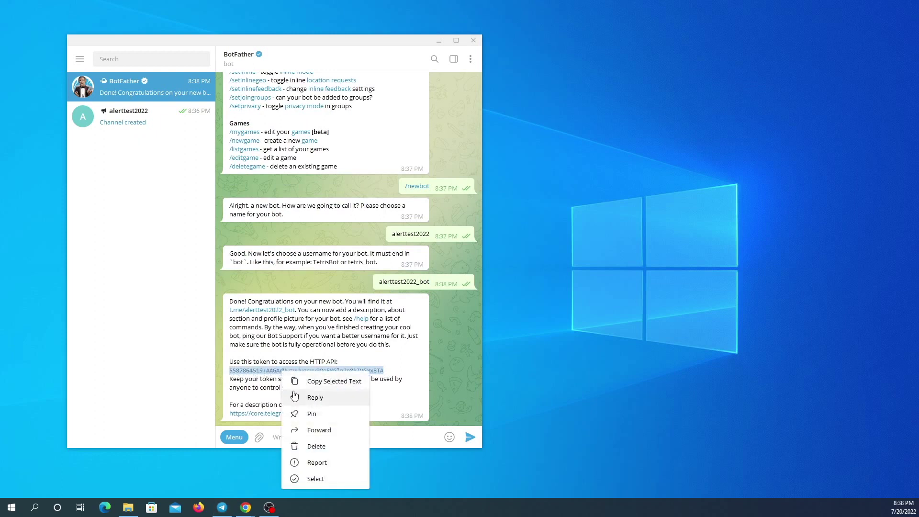
{"action": "left_click", "coordinate": [335, 381]}
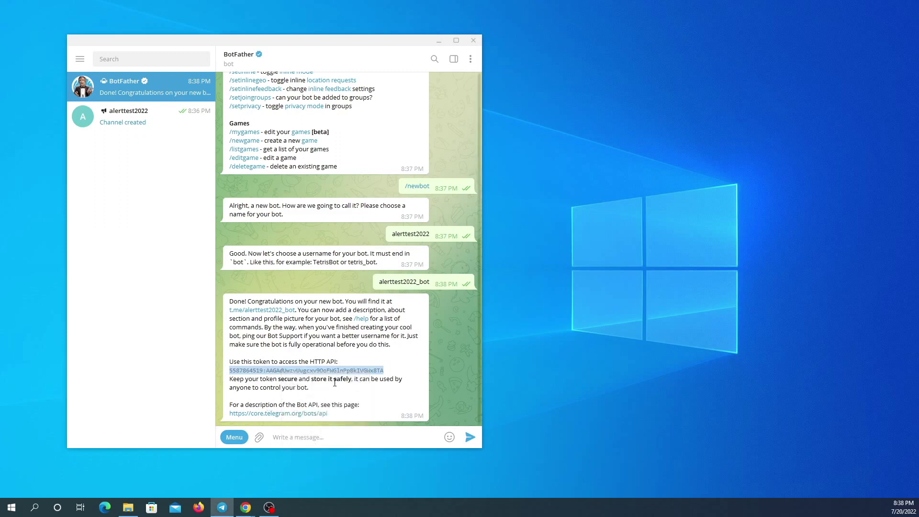
{"action": "right_click", "coordinate": [565, 240]}
{"action": "mouse_move", "coordinate": [617, 349]}
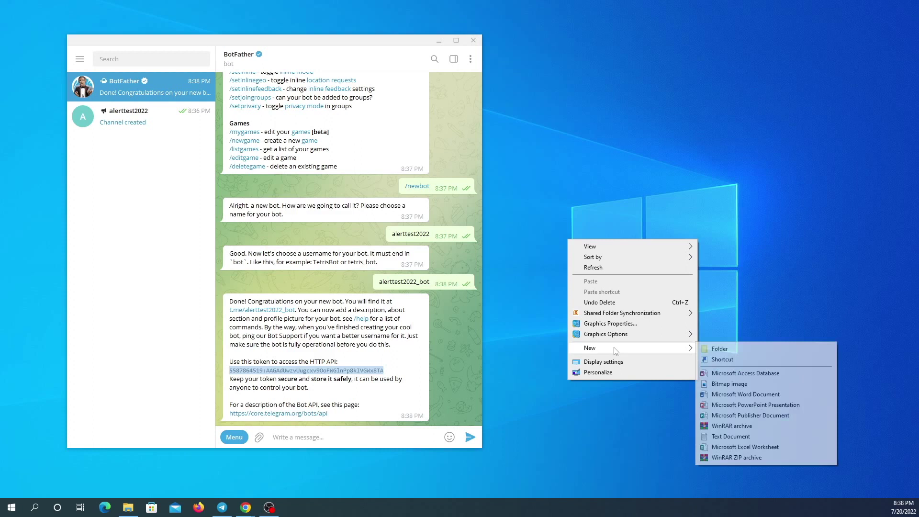
{"action": "left_click", "coordinate": [732, 436]}
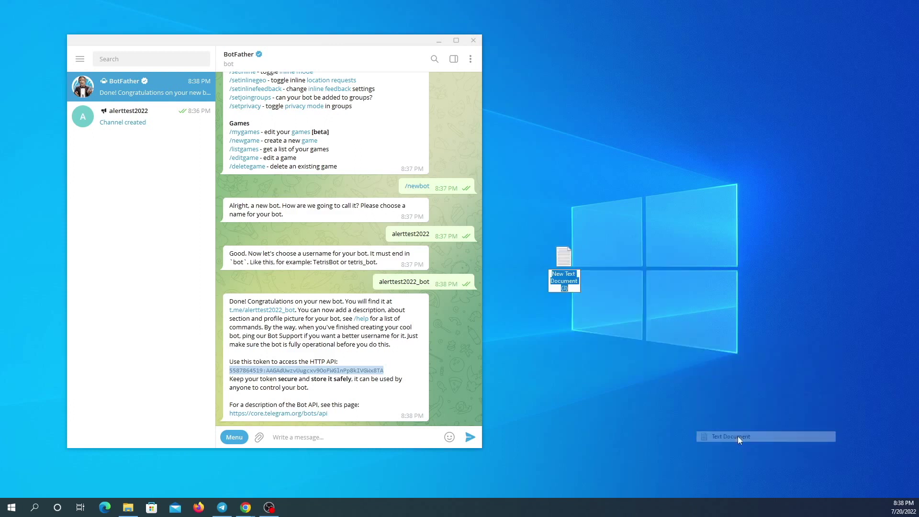
{"action": "left_click", "coordinate": [565, 262]}
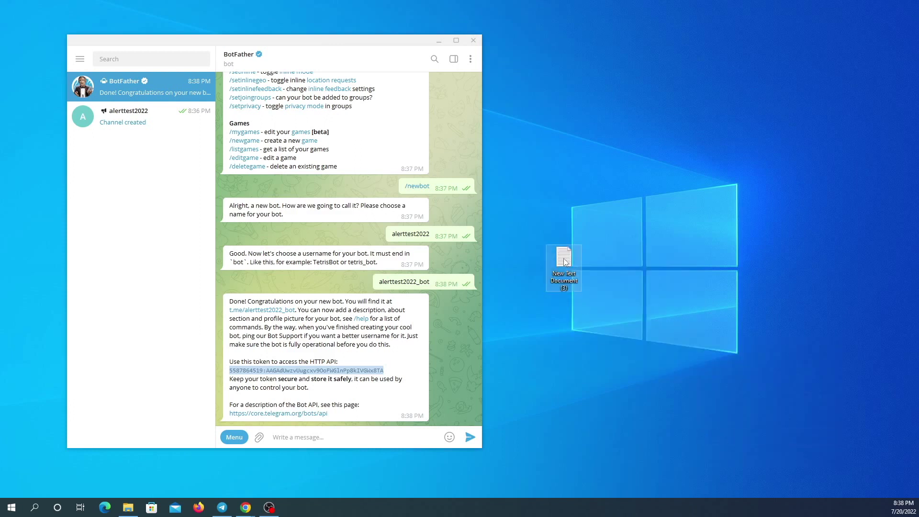
{"action": "double_click", "coordinate": [565, 262]}
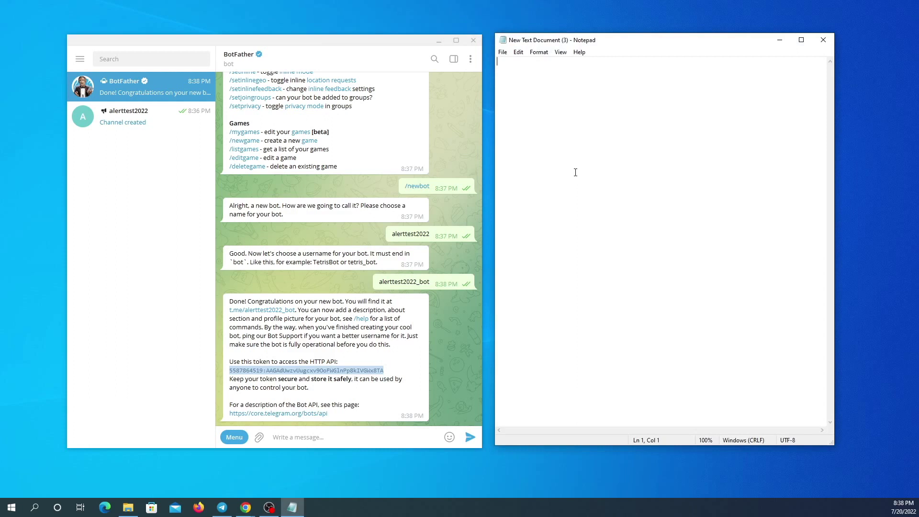
Paste the token on line 3 with an 'Api:' label on line 1.
{"action": "key", "text": "Return"}
{"action": "key", "text": "Return"}
{"action": "right_click", "coordinate": [564, 154]}
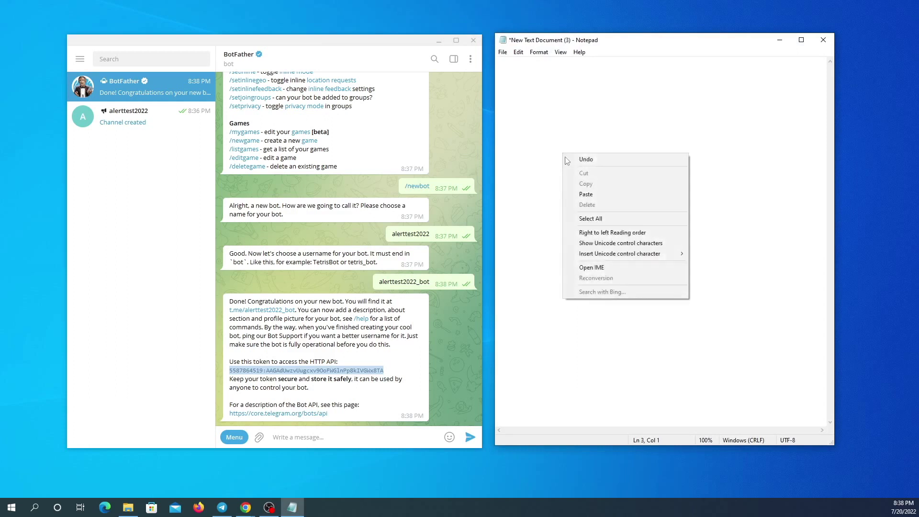
{"action": "left_click", "coordinate": [594, 195]}
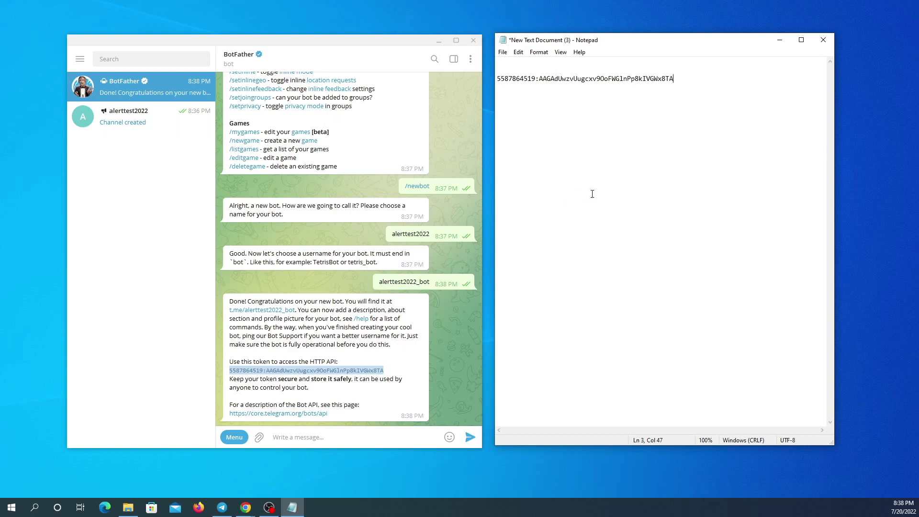
{"action": "left_click", "coordinate": [504, 64]}
{"action": "type", "text": "Api"}
{"action": "type", "text": ":"}
Open the Administrators list in the alerttest2022 channel's management settings.
{"action": "left_click", "coordinate": [126, 118]}
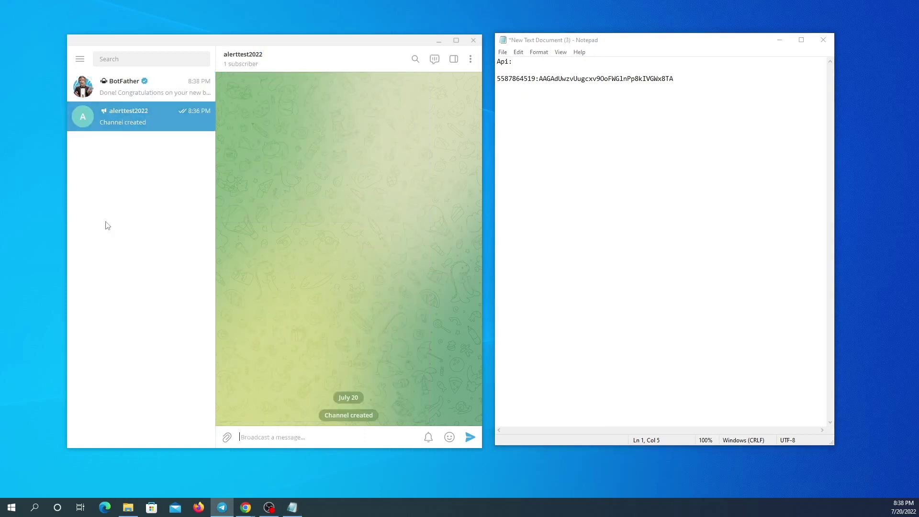
{"action": "left_click", "coordinate": [256, 63]}
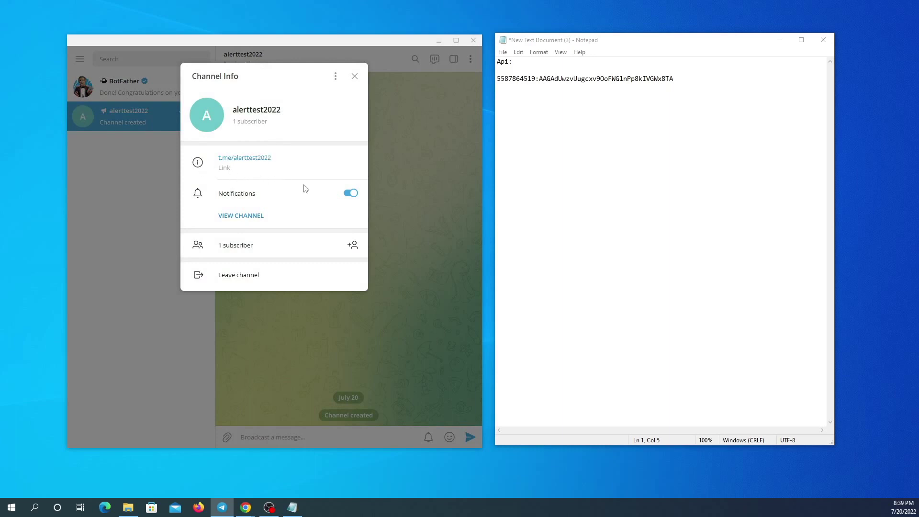
{"action": "left_click", "coordinate": [335, 76]}
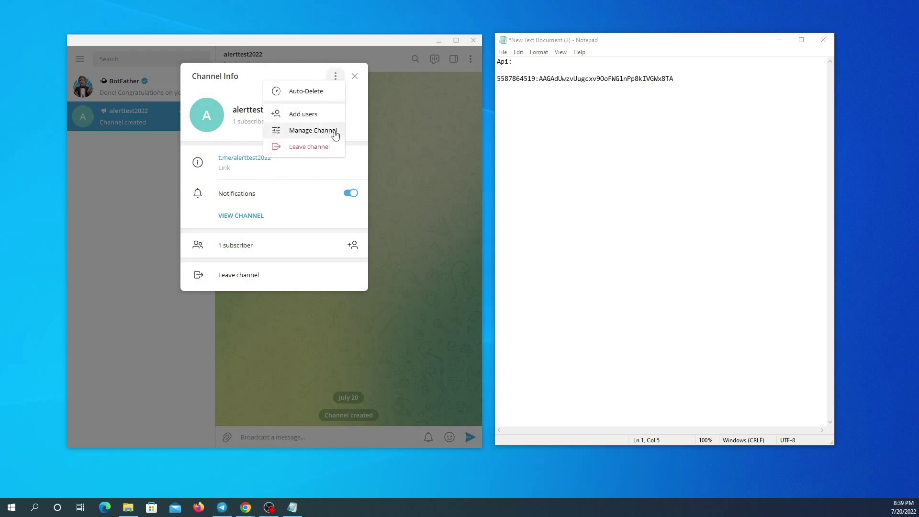
{"action": "left_click", "coordinate": [321, 129]}
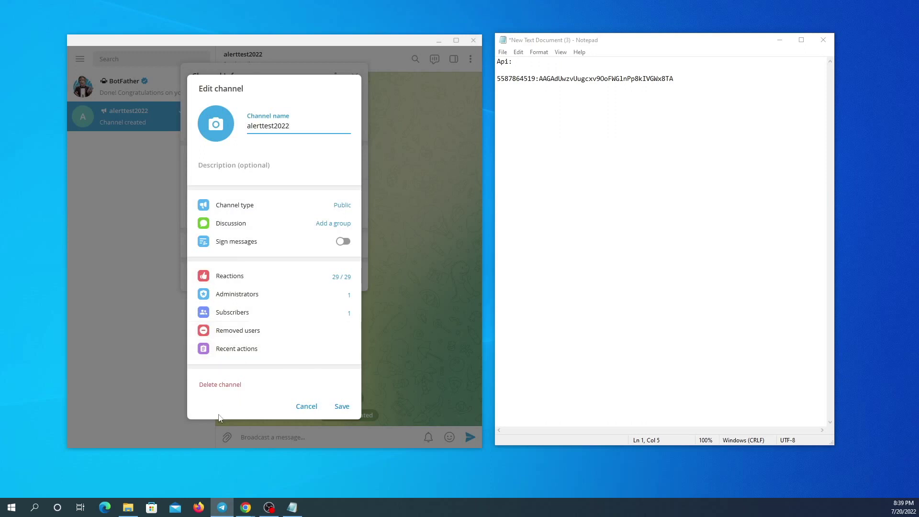
{"action": "left_click", "coordinate": [238, 295]}
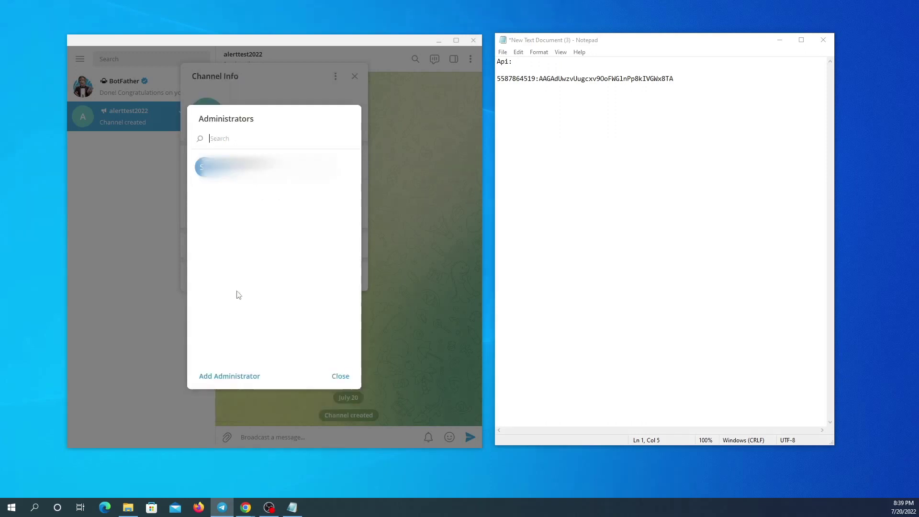
Add alerttest2022_bot as a channel administrator.
{"action": "left_click", "coordinate": [228, 378]}
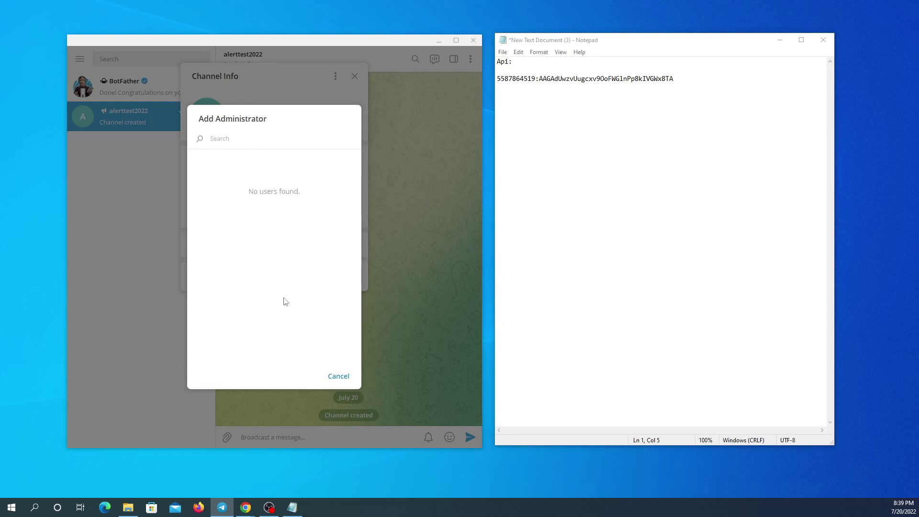
{"action": "type", "text": "alerttest2022"}
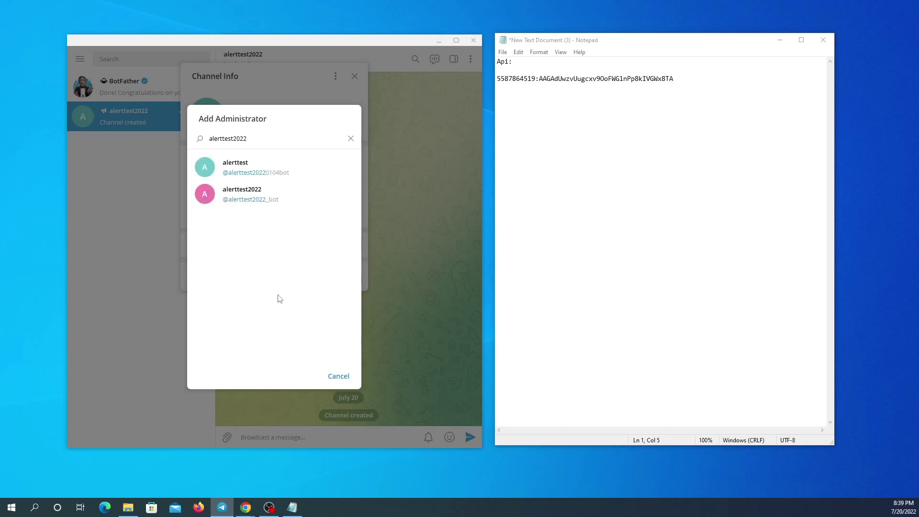
{"action": "left_click", "coordinate": [242, 195]}
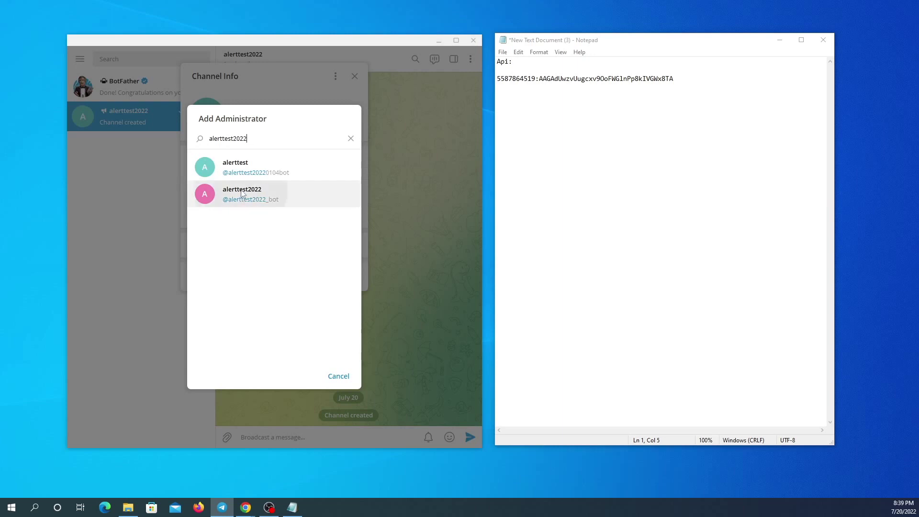
{"action": "left_click", "coordinate": [334, 273]}
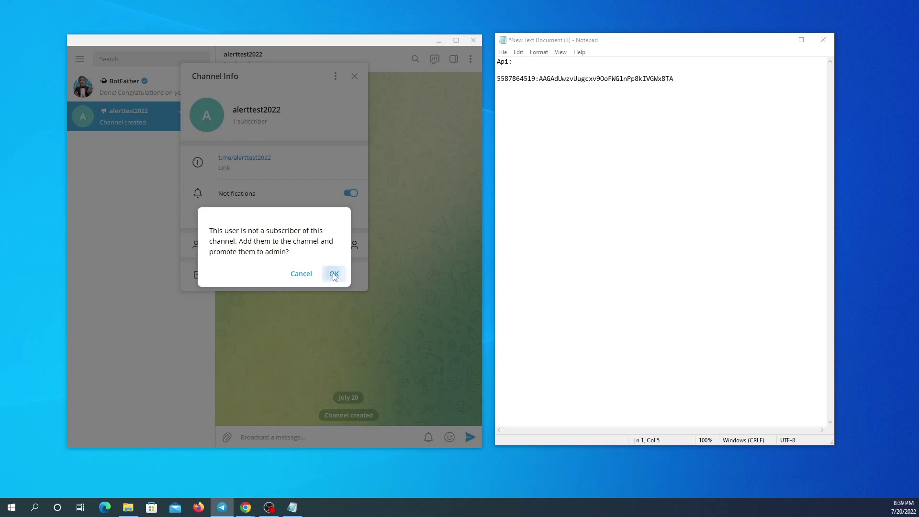
Turn off the bot's live stream, add-members, delete/edit messages and change-info permissions, and save.
{"action": "left_click", "coordinate": [205, 304]}
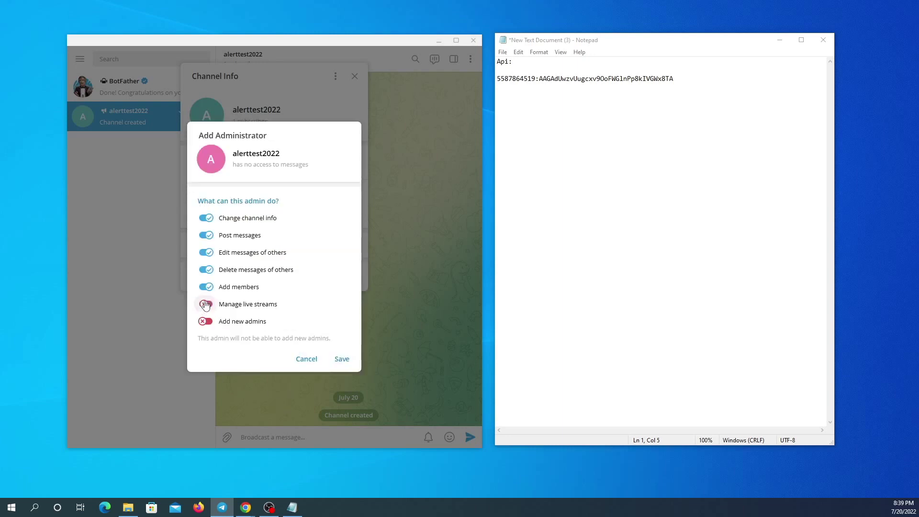
{"action": "left_click", "coordinate": [204, 287]}
{"action": "left_click", "coordinate": [205, 269]}
{"action": "left_click", "coordinate": [205, 252]}
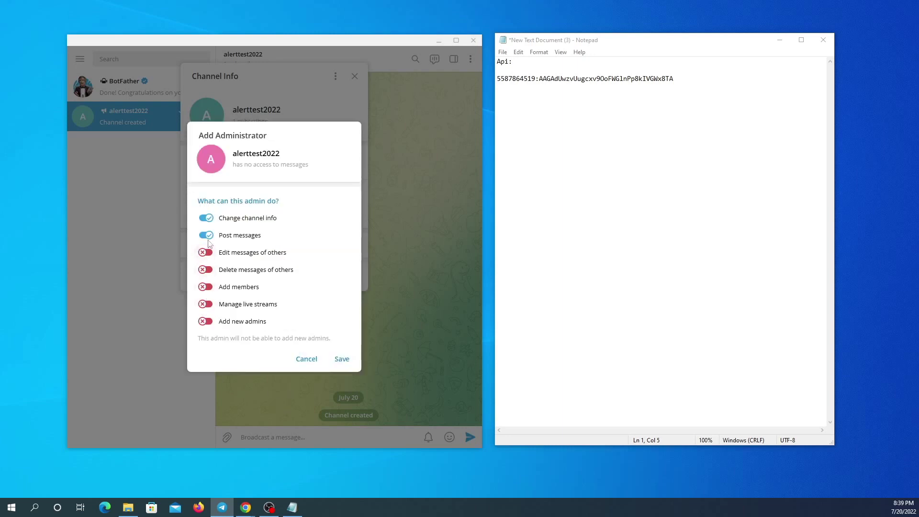
{"action": "left_click", "coordinate": [206, 218]}
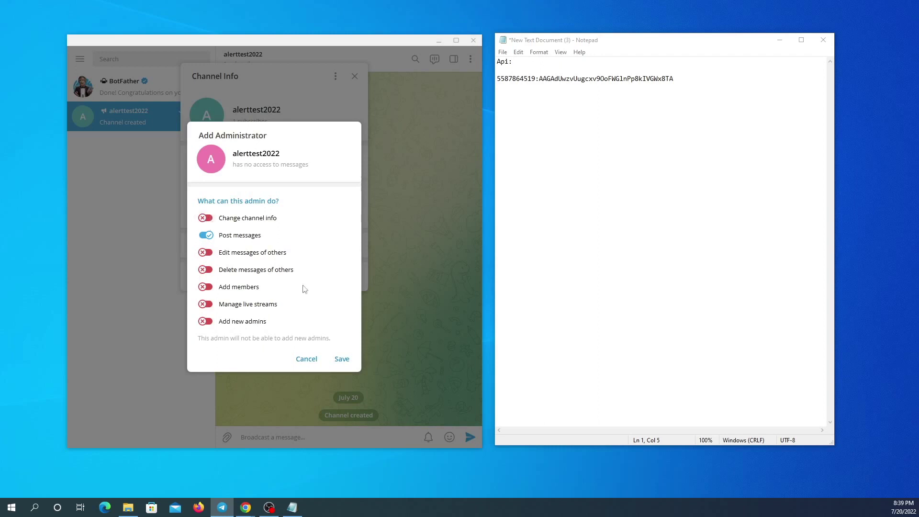
{"action": "left_click", "coordinate": [341, 360]}
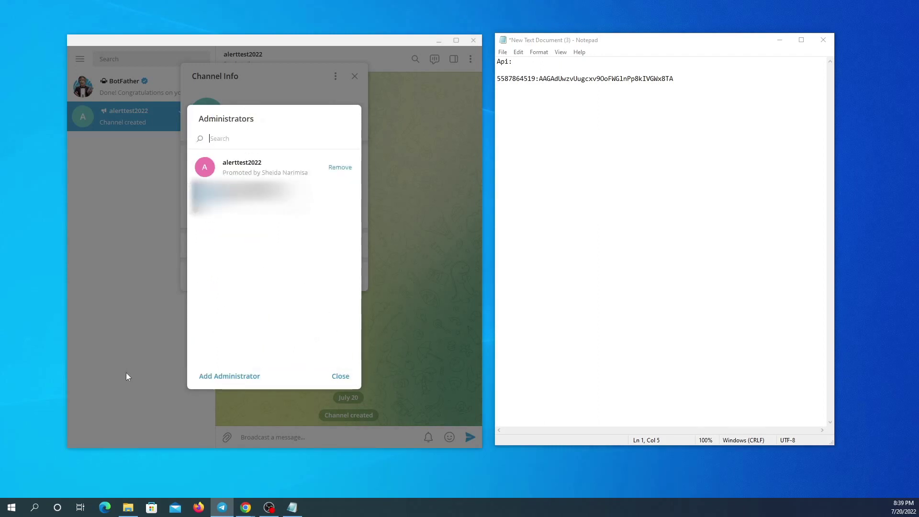
{"action": "left_click", "coordinate": [341, 377]}
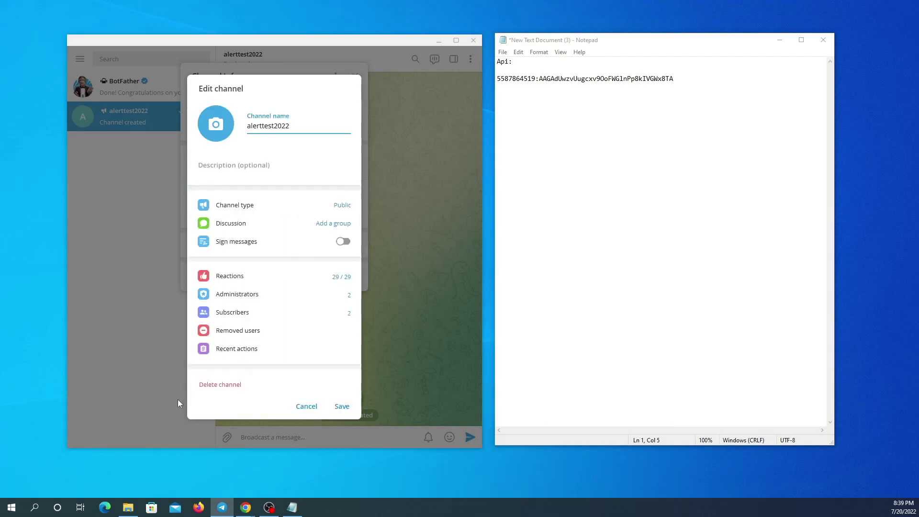
{"action": "left_click_drag", "start_coordinate": [290, 126], "coordinate": [249, 128]}
Paste the channel name alerttest2022 under a 'name :' label in Notepad, then close the channel dialogs.
{"action": "right_click", "coordinate": [272, 123]}
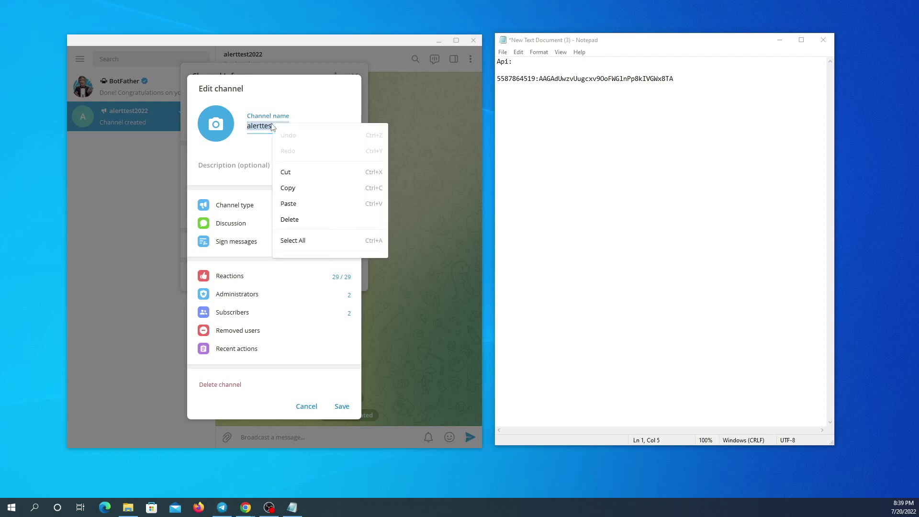
{"action": "left_click", "coordinate": [295, 193]}
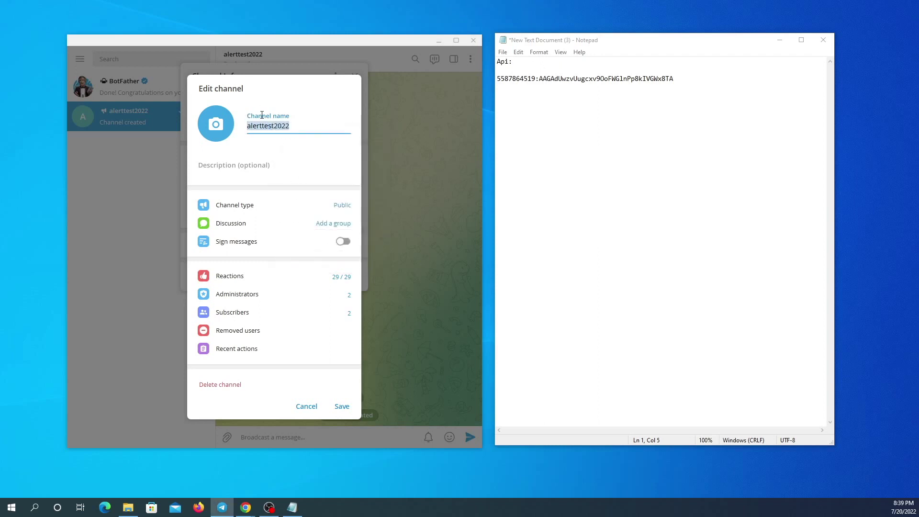
{"action": "left_click", "coordinate": [513, 103]}
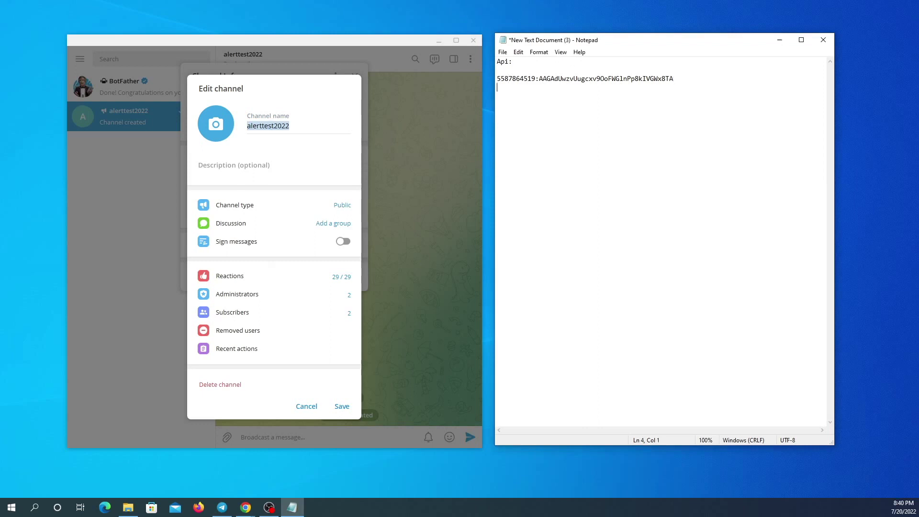
{"action": "key", "text": "Return"}
{"action": "type", "text": "name :"}
{"action": "key", "text": "ctrl+v"}
{"action": "left_click", "coordinate": [342, 405]}
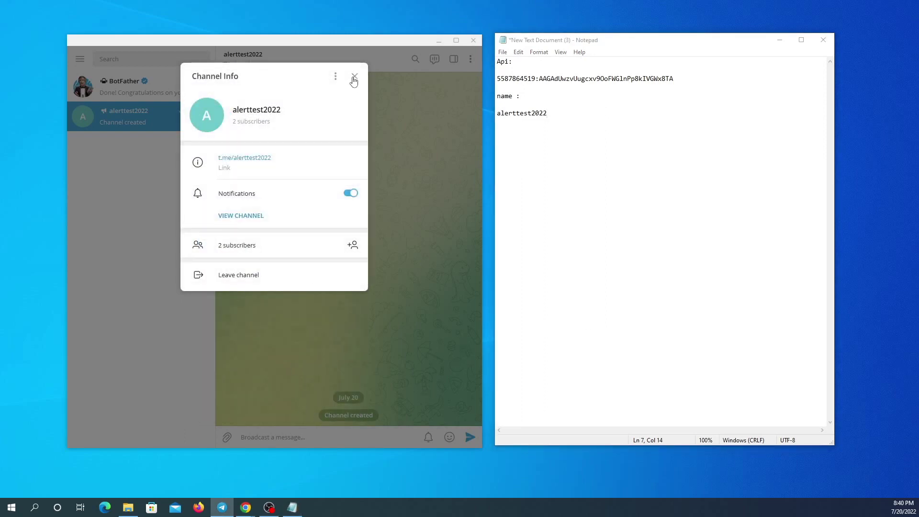
{"action": "left_click", "coordinate": [354, 78]}
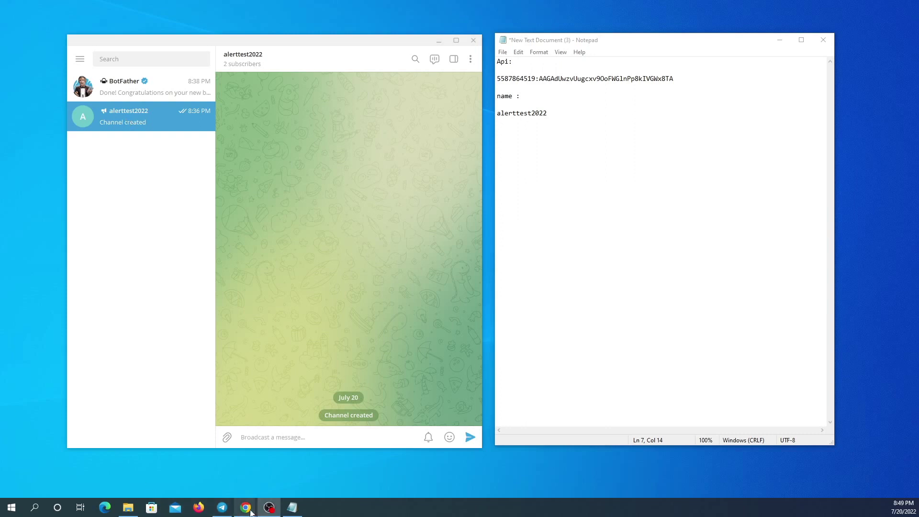
{"action": "mouse_move", "coordinate": [247, 512]}
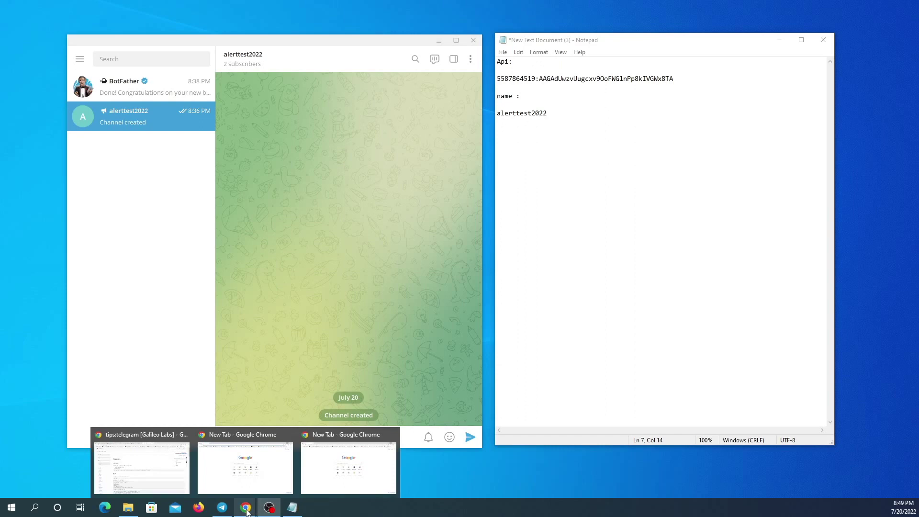
Search 'galileo api telegram' and open the Galileo Labs telegram tips page.
{"action": "left_click", "coordinate": [345, 478]}
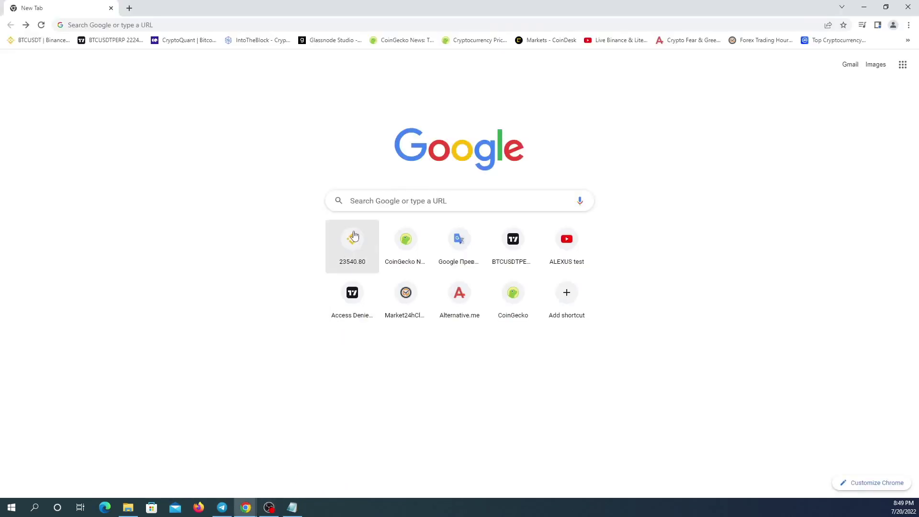
{"action": "left_click", "coordinate": [371, 199]}
{"action": "right_click", "coordinate": [371, 198]}
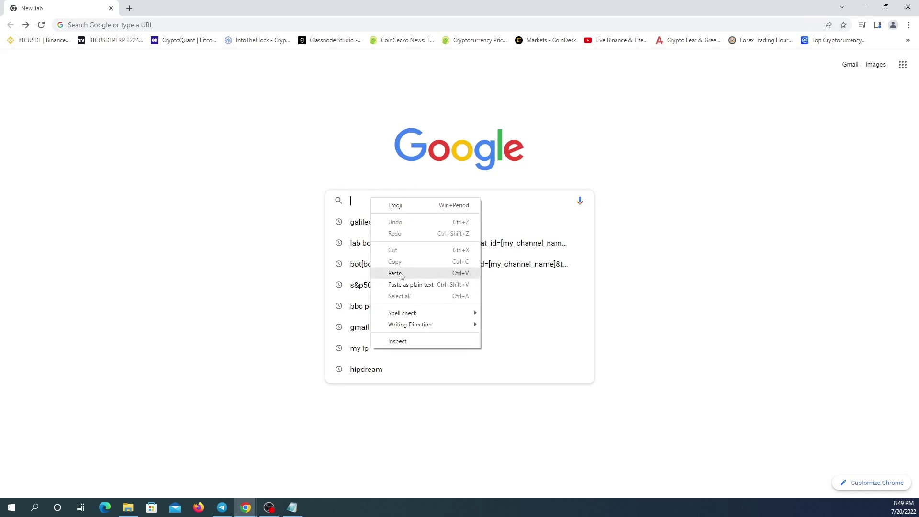
{"action": "left_click", "coordinate": [401, 273]}
{"action": "left_click", "coordinate": [381, 243]}
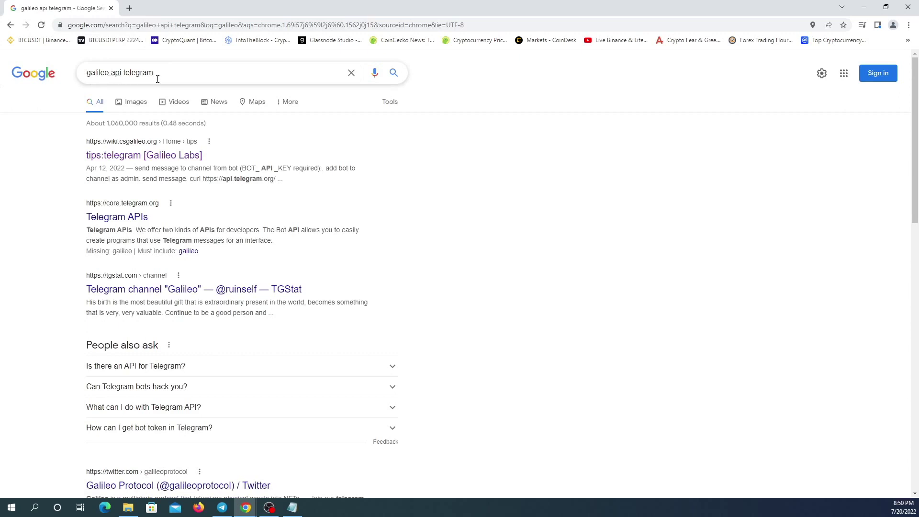
{"action": "left_click", "coordinate": [130, 159]}
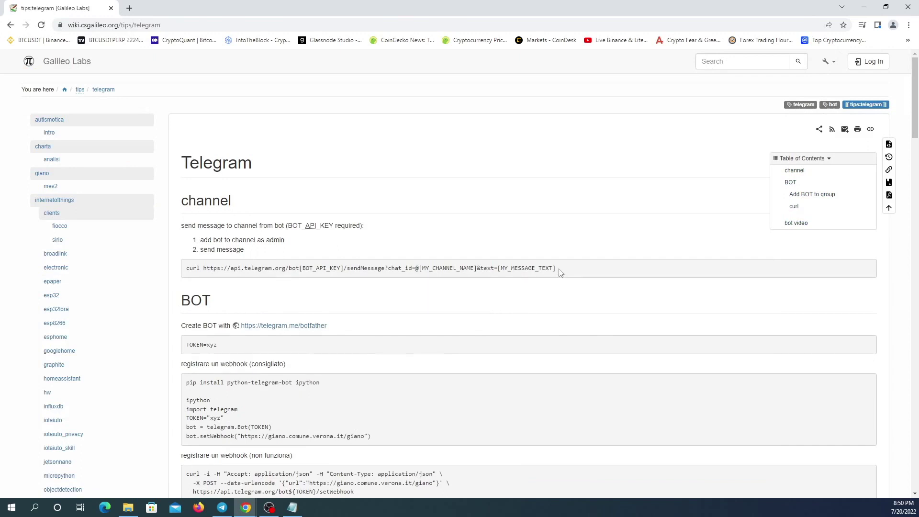
Copy the sendMessage URL from the curl example and close Chrome.
{"action": "left_click_drag", "start_coordinate": [561, 272], "coordinate": [207, 270]}
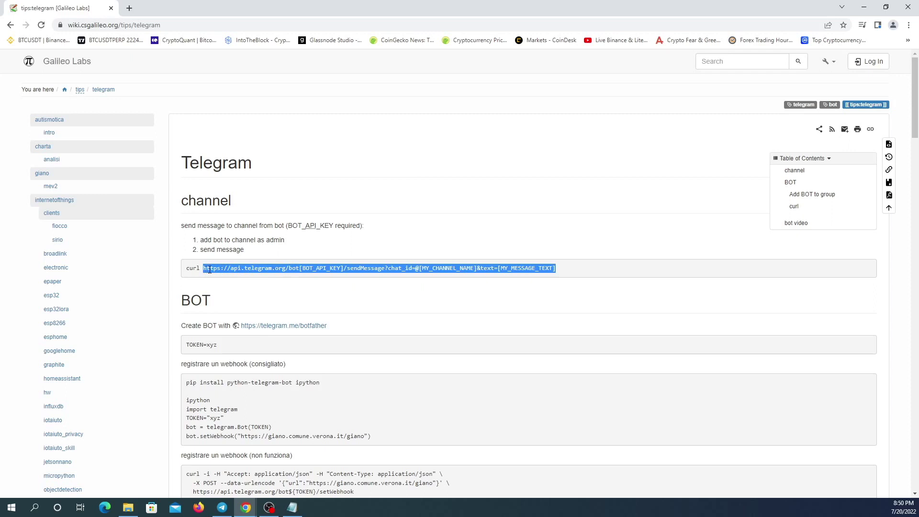
{"action": "right_click", "coordinate": [209, 270]}
{"action": "left_click", "coordinate": [228, 278]}
{"action": "left_click", "coordinate": [909, 10]}
Paste the sendMessage URL on two new lines in Notepad, widening the window to fit.
{"action": "left_click", "coordinate": [571, 121]}
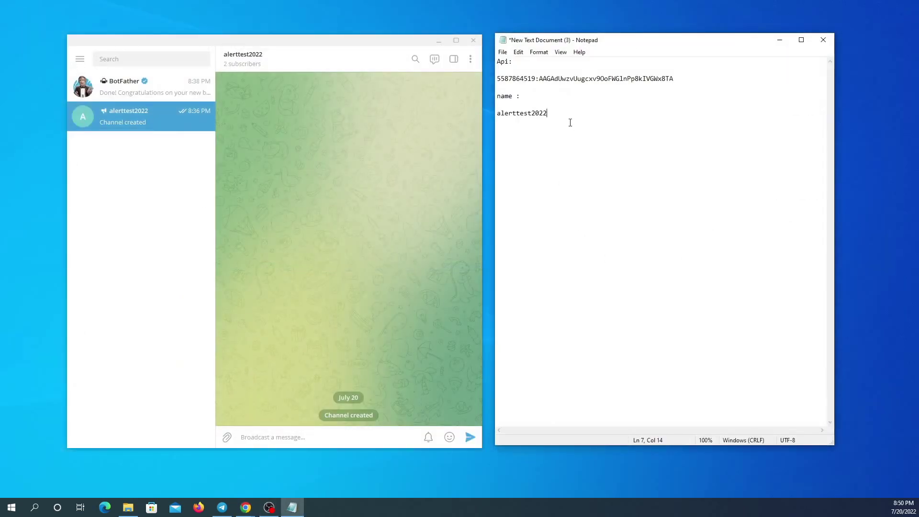
{"action": "key", "text": "Return"}
{"action": "key", "text": "Return"}
{"action": "key", "text": "ctrl+v"}
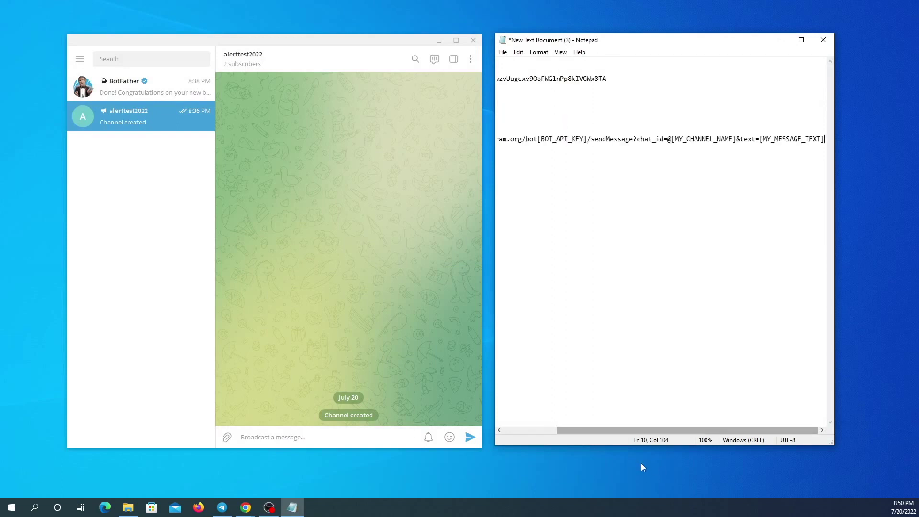
{"action": "left_click_drag", "start_coordinate": [641, 430], "coordinate": [559, 424]}
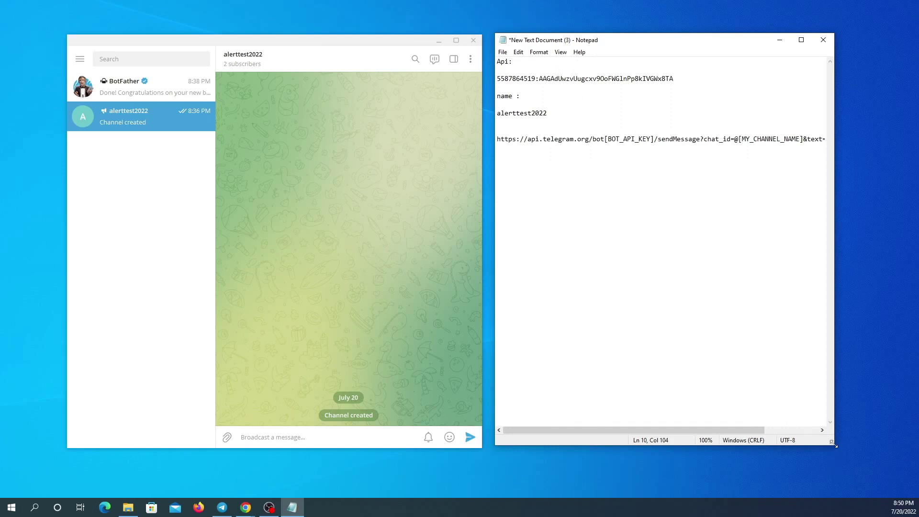
{"action": "left_click_drag", "start_coordinate": [833, 444], "coordinate": [916, 437]}
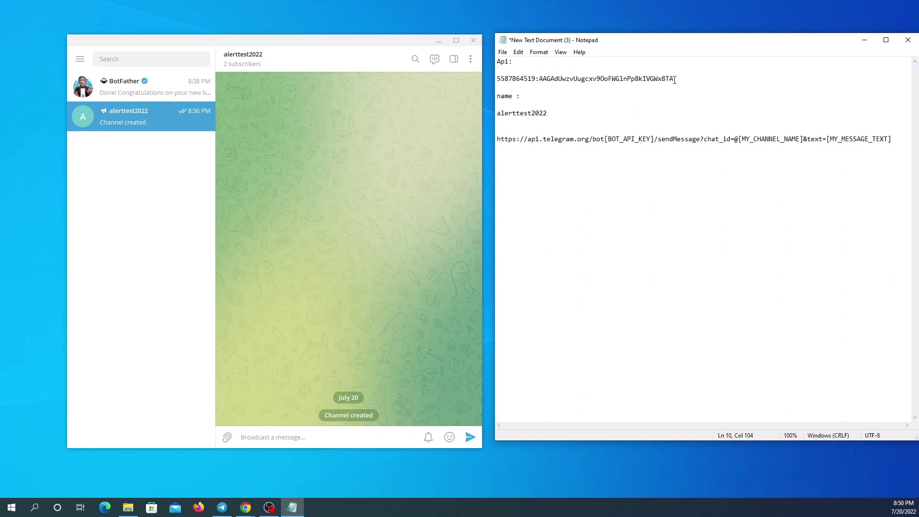
{"action": "key", "text": "Return"}
{"action": "key", "text": "Return"}
{"action": "key", "text": "ctrl+v"}
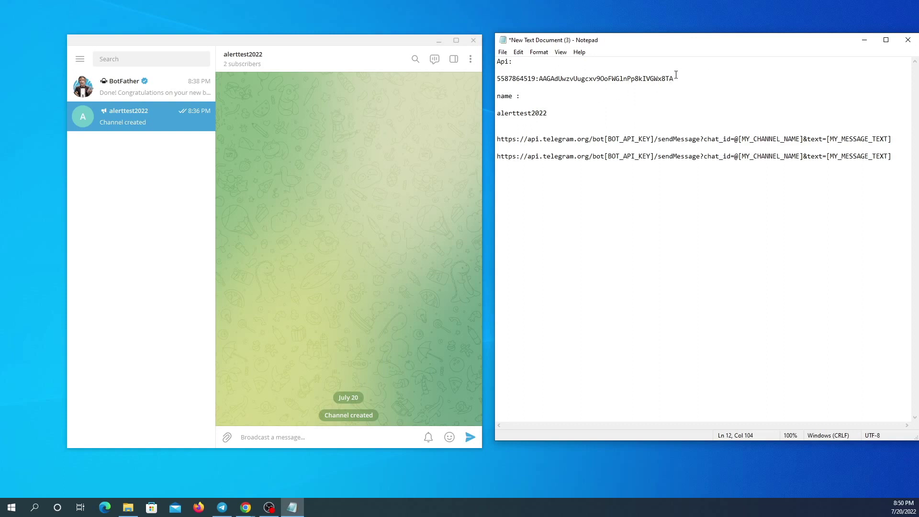
Replace [BOT_API_KEY] in the second URL with the copied bot token.
{"action": "left_click_drag", "start_coordinate": [674, 78], "coordinate": [496, 80]}
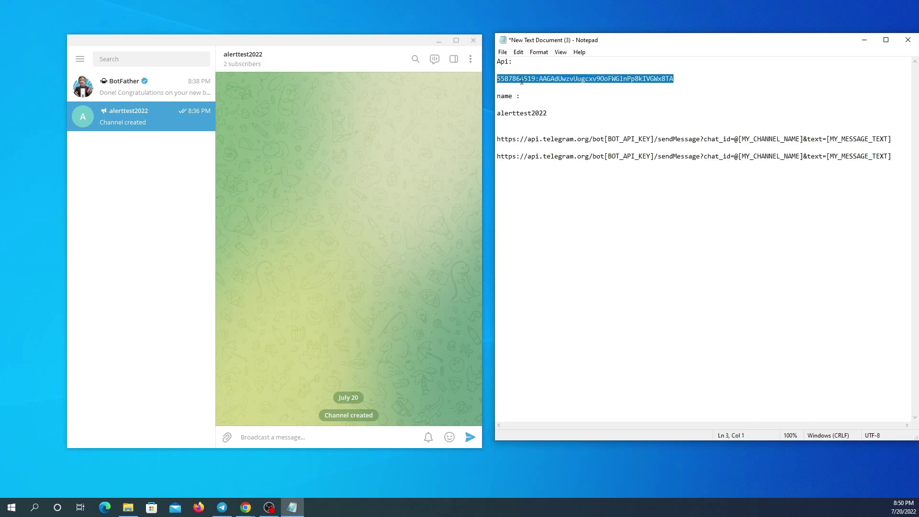
{"action": "right_click", "coordinate": [520, 80]}
{"action": "left_click", "coordinate": [549, 111]}
{"action": "left_click_drag", "start_coordinate": [605, 156], "coordinate": [655, 154]}
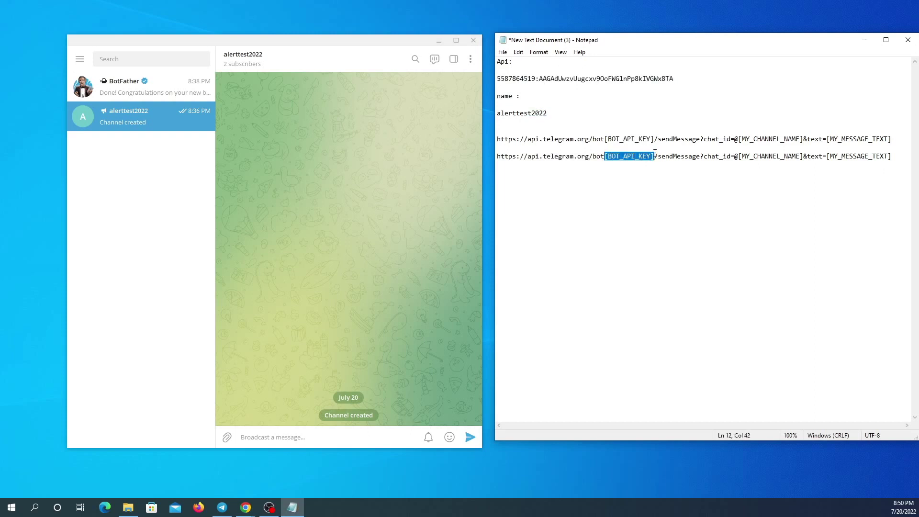
{"action": "right_click", "coordinate": [623, 160]}
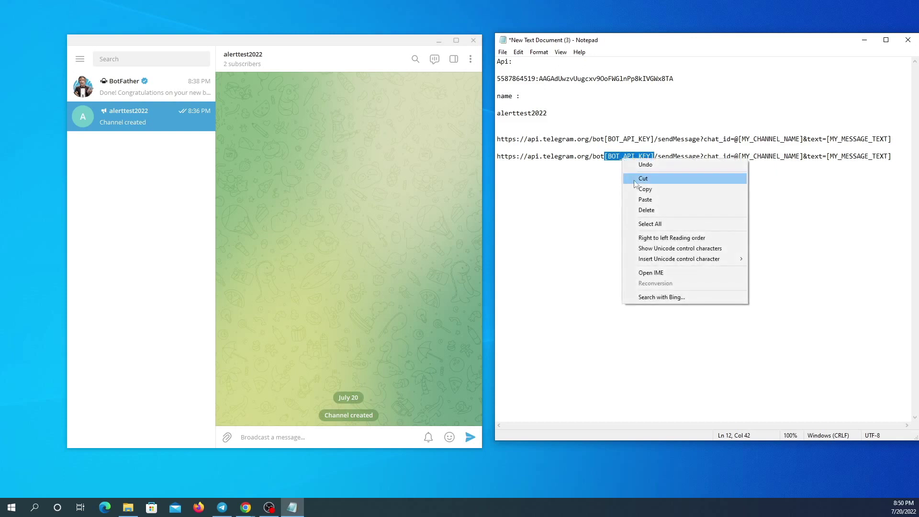
{"action": "left_click", "coordinate": [649, 200]}
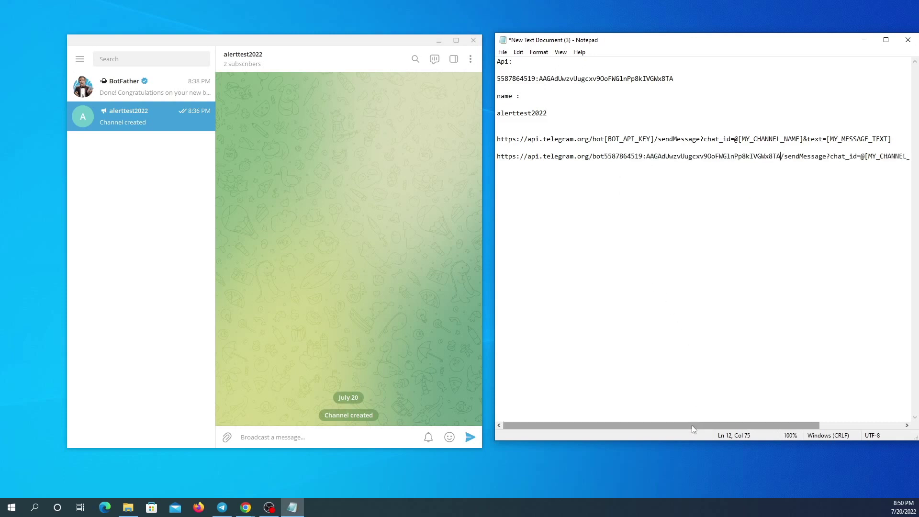
{"action": "left_click_drag", "start_coordinate": [691, 425], "coordinate": [790, 414]}
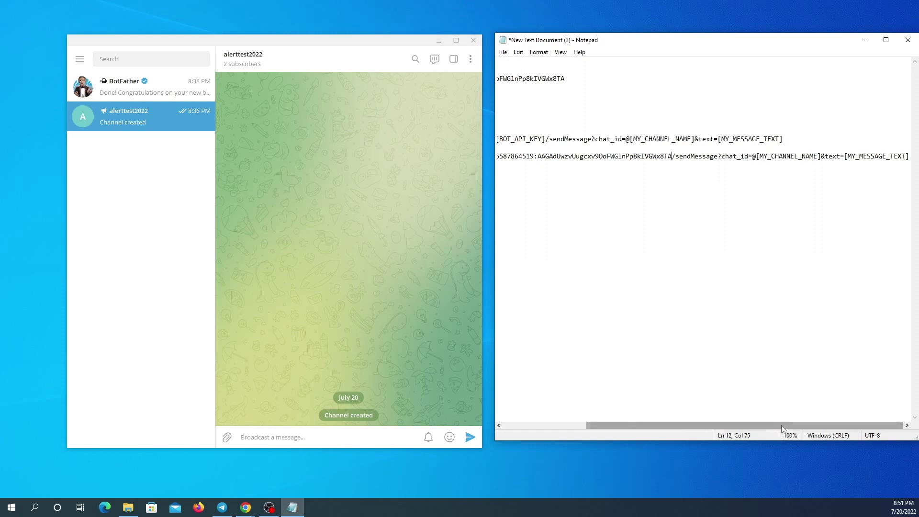
Replace the [MY_CHANNEL_NAME] placeholder with alerttest2022.
{"action": "left_click_drag", "start_coordinate": [780, 425], "coordinate": [689, 425]}
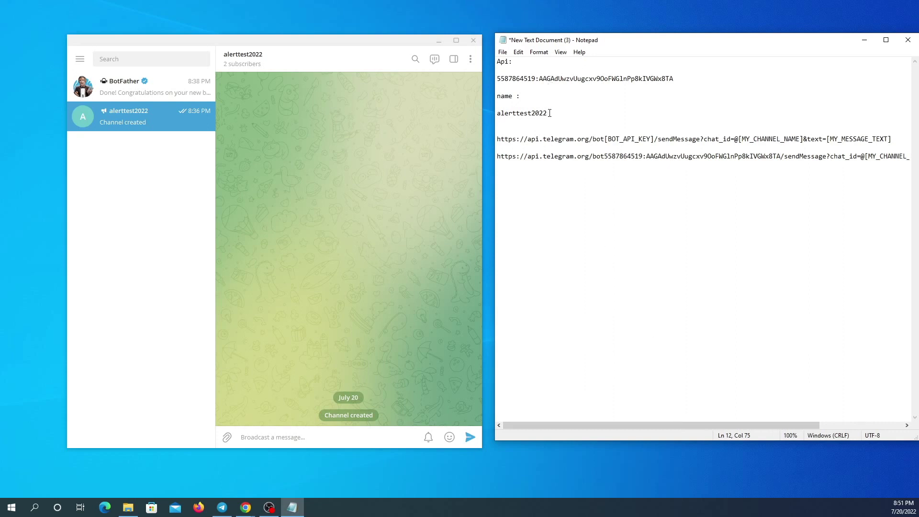
{"action": "left_click_drag", "start_coordinate": [547, 113], "coordinate": [498, 116]}
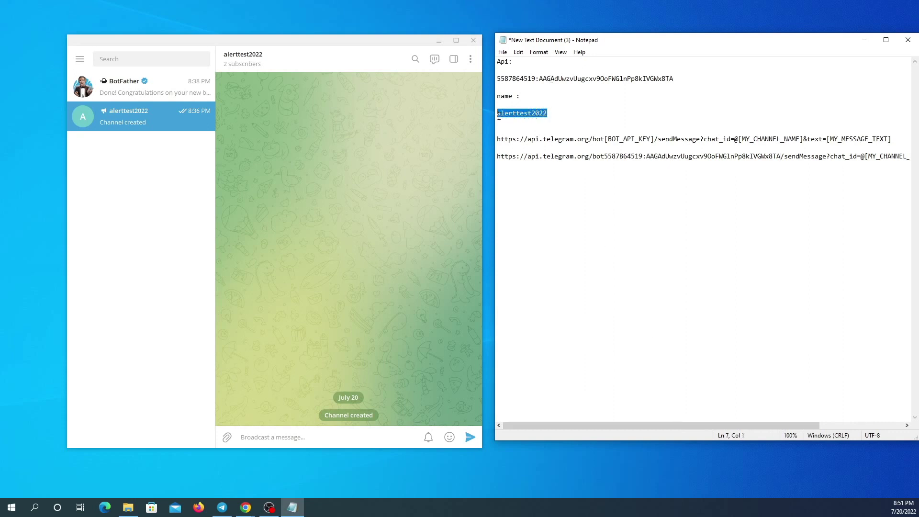
{"action": "right_click", "coordinate": [510, 113]}
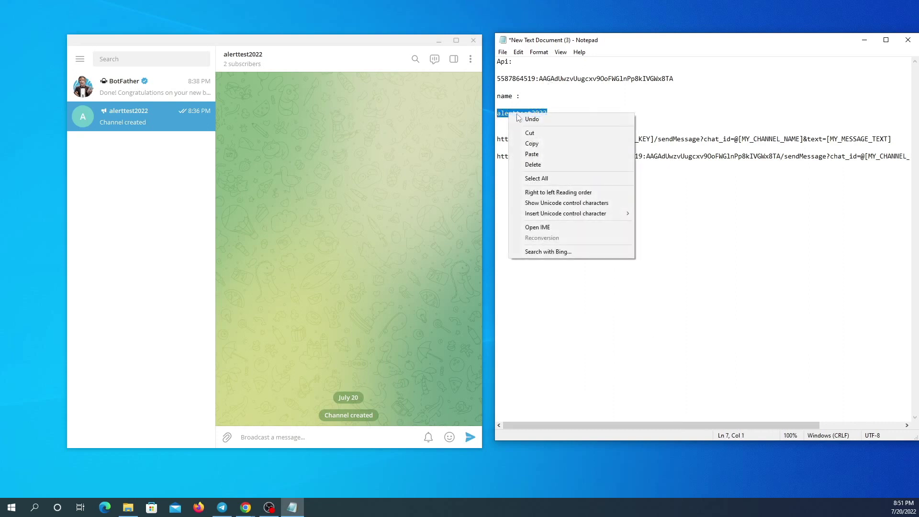
{"action": "left_click", "coordinate": [545, 144]}
{"action": "left_click_drag", "start_coordinate": [662, 424], "coordinate": [766, 411]}
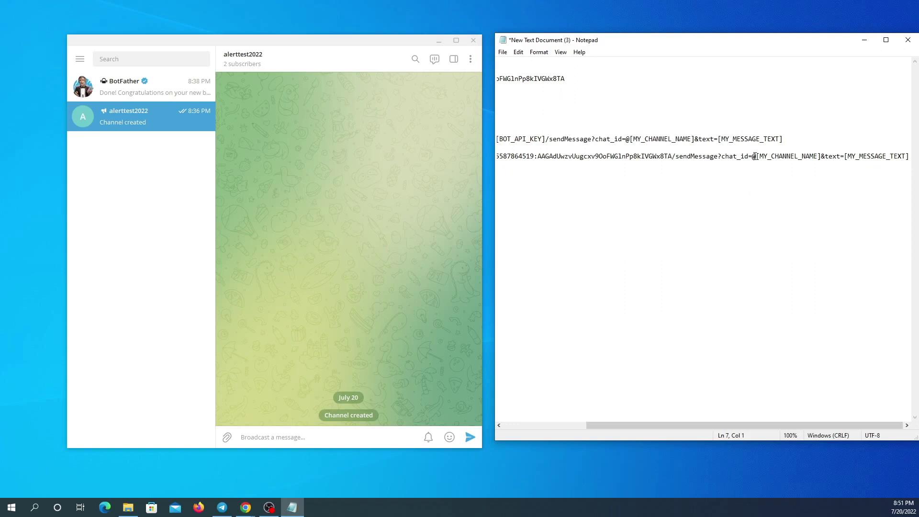
{"action": "left_click_drag", "start_coordinate": [756, 158], "coordinate": [821, 157]}
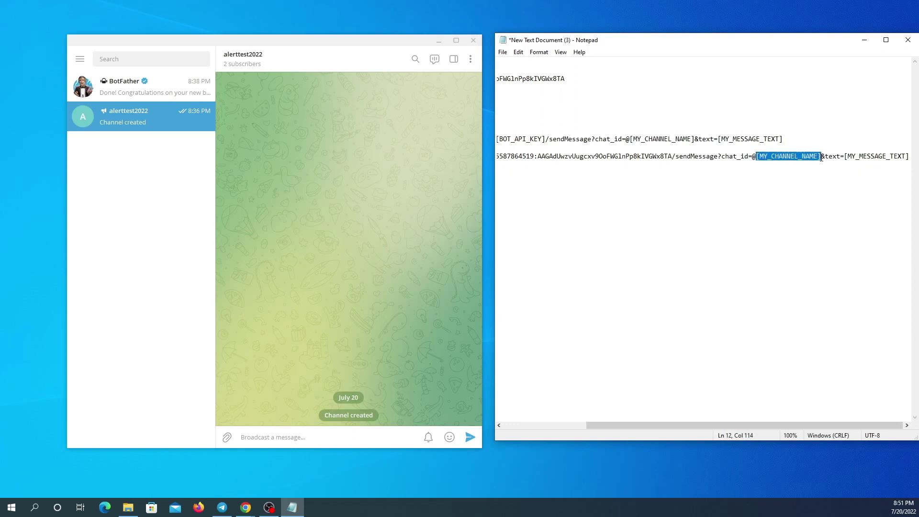
{"action": "right_click", "coordinate": [806, 159]}
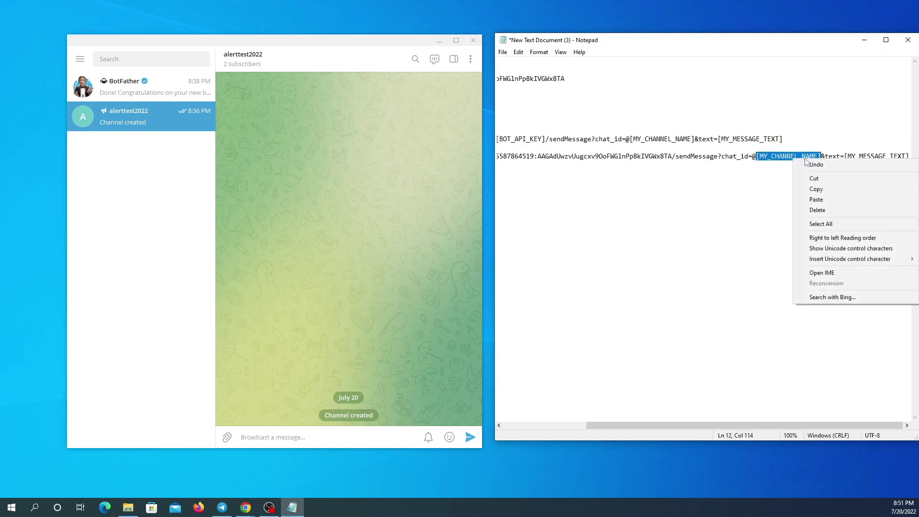
{"action": "left_click", "coordinate": [822, 200]}
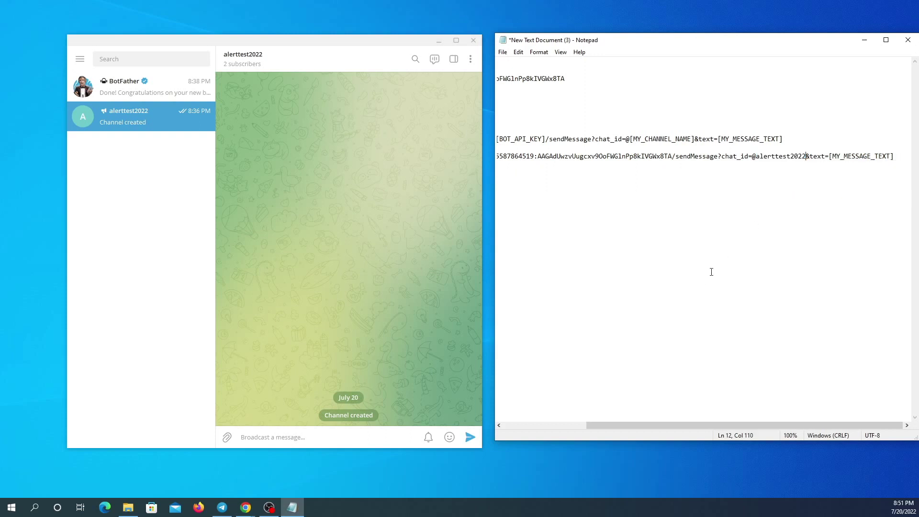
Replace the [MY_MESSAGE_TEXT] placeholder with 'test send'.
{"action": "left_click_drag", "start_coordinate": [752, 158], "coordinate": [756, 156]}
{"action": "left_click", "coordinate": [830, 157]}
{"action": "left_click_drag", "start_coordinate": [829, 156], "coordinate": [897, 154]}
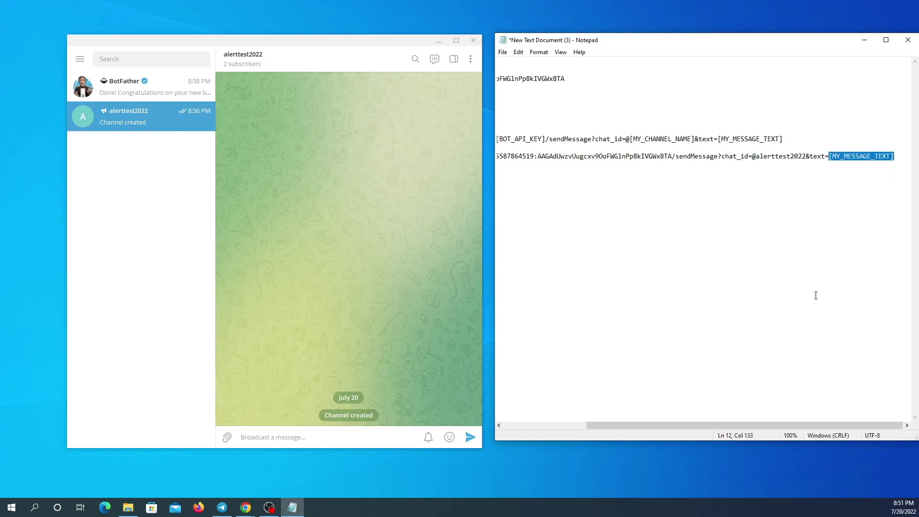
{"action": "type", "text": "test"}
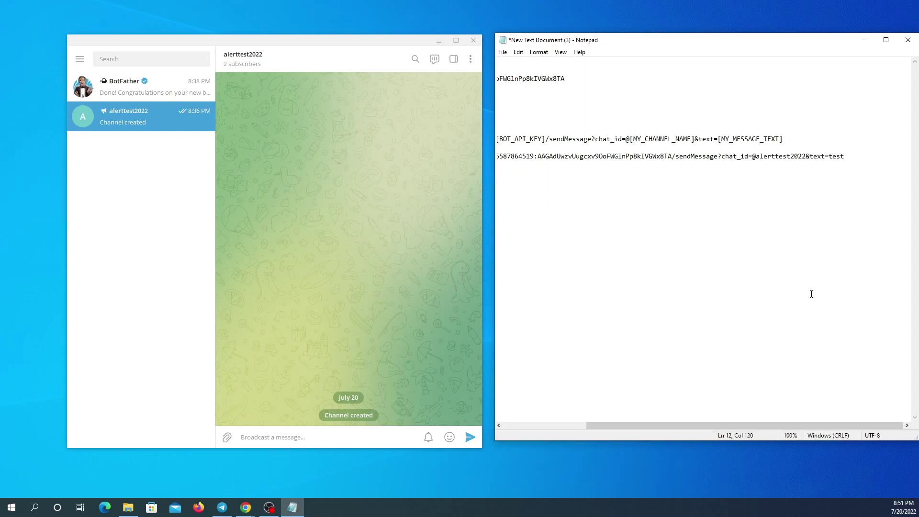
{"action": "type", "text": "send"}
Copy the completed sendMessage URL line and bring up Chrome's open windows.
{"action": "left_click_drag", "start_coordinate": [861, 156], "coordinate": [462, 165]}
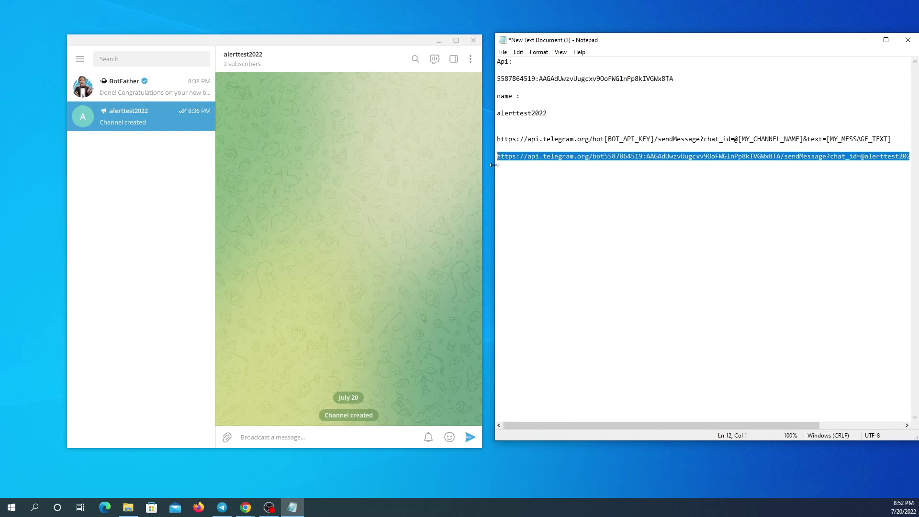
{"action": "right_click", "coordinate": [607, 161]}
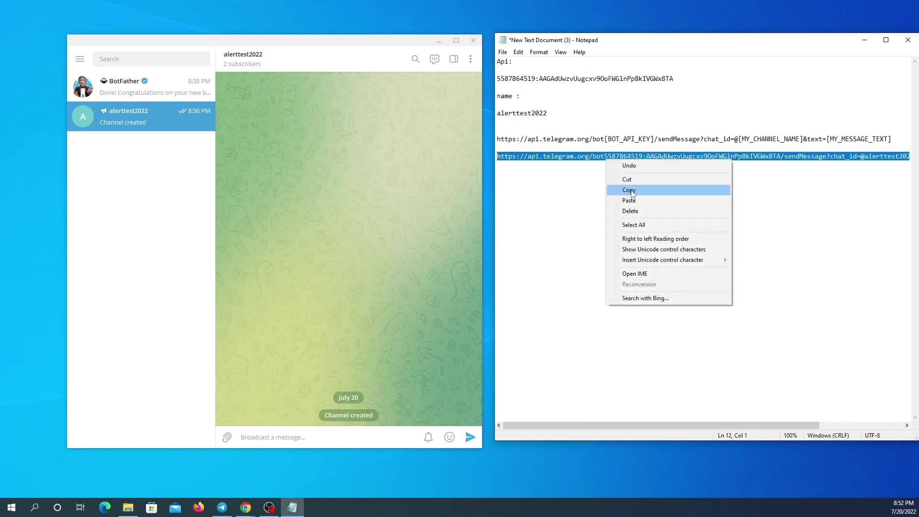
{"action": "left_click", "coordinate": [630, 190]}
{"action": "left_click", "coordinate": [246, 507]}
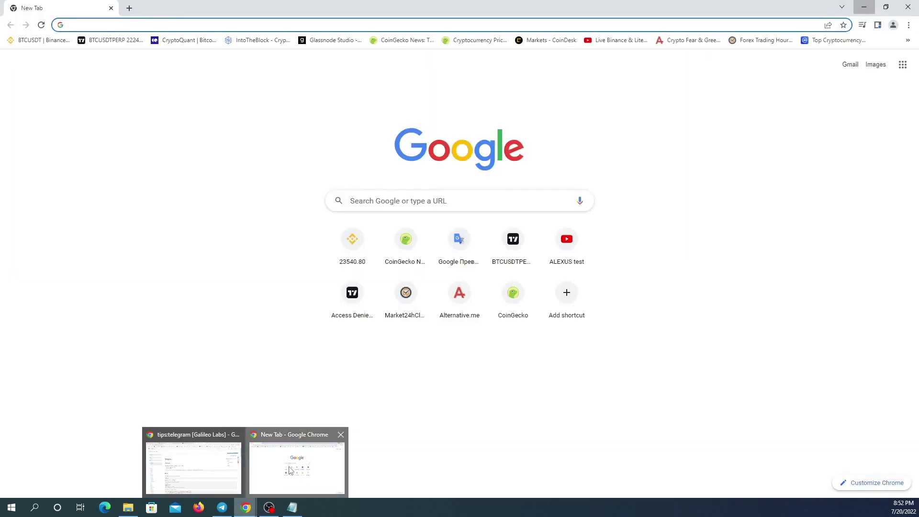
Paste the completed sendMessage URL into the new tab's address bar.
{"action": "left_click", "coordinate": [290, 471]}
{"action": "left_click", "coordinate": [121, 25]}
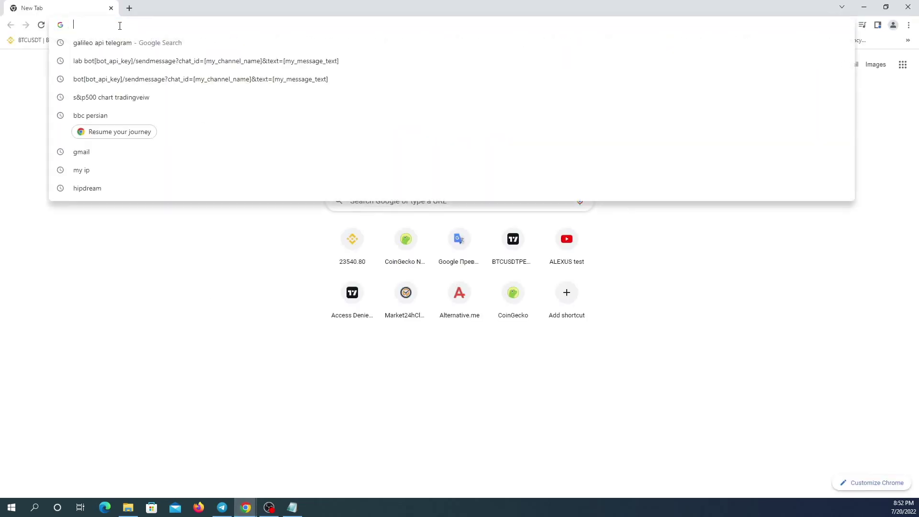
{"action": "right_click", "coordinate": [120, 25]}
{"action": "left_click", "coordinate": [158, 90]}
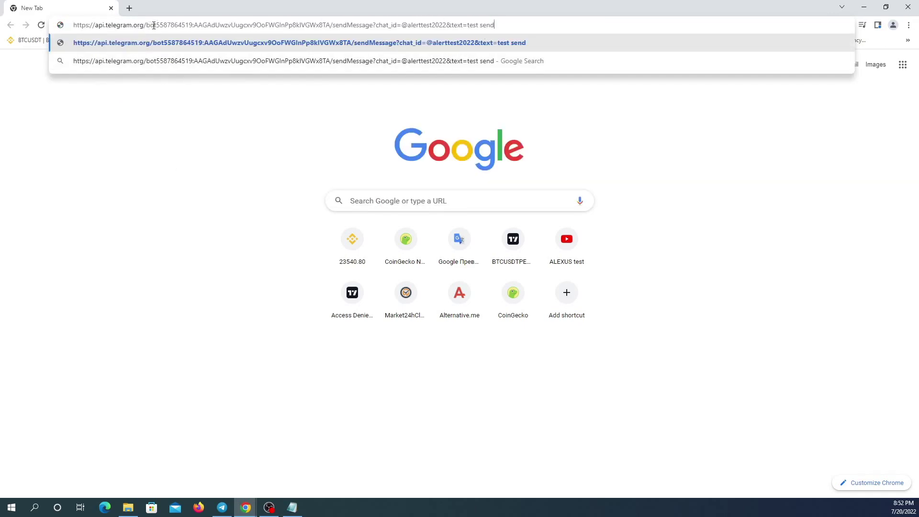
Check the token and chat_id parts of the URL, then load it to post 'test send'.
{"action": "left_click_drag", "start_coordinate": [157, 25], "coordinate": [331, 25]}
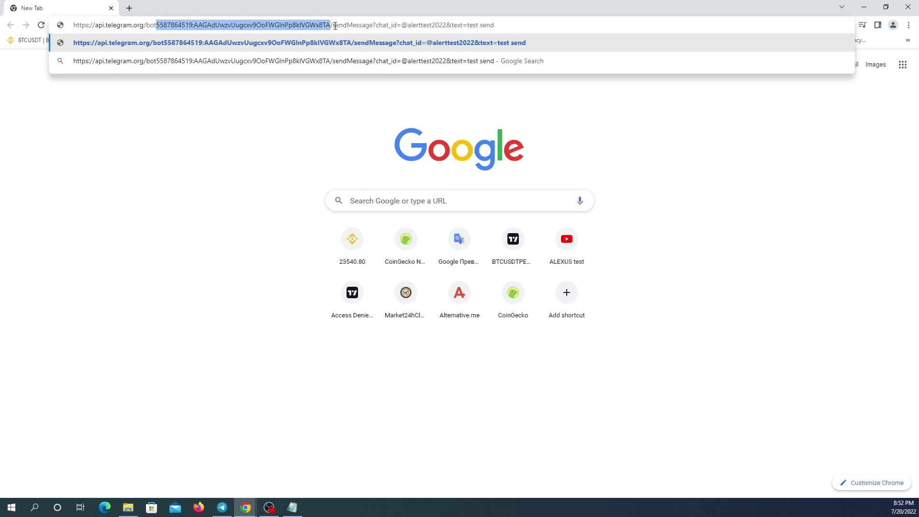
{"action": "left_click_drag", "start_coordinate": [333, 26], "coordinate": [447, 26]}
{"action": "left_click", "coordinate": [377, 25]}
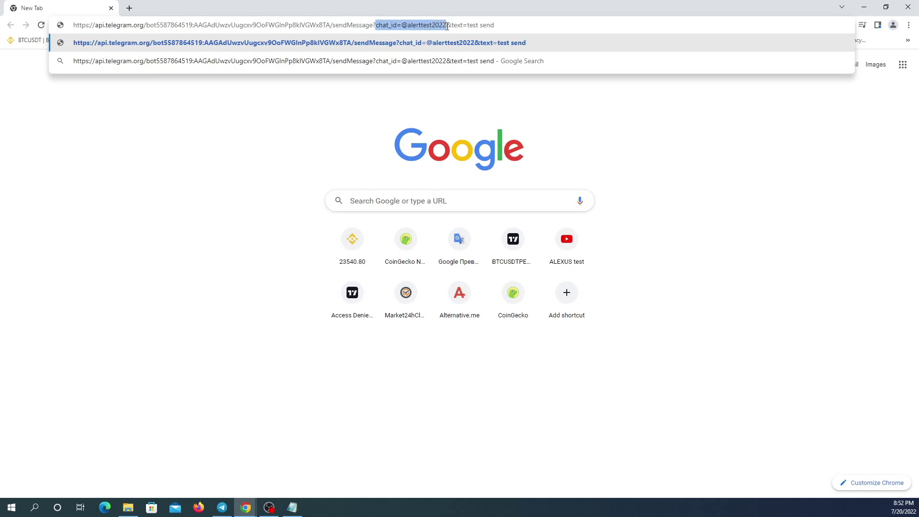
{"action": "left_click", "coordinate": [502, 25]}
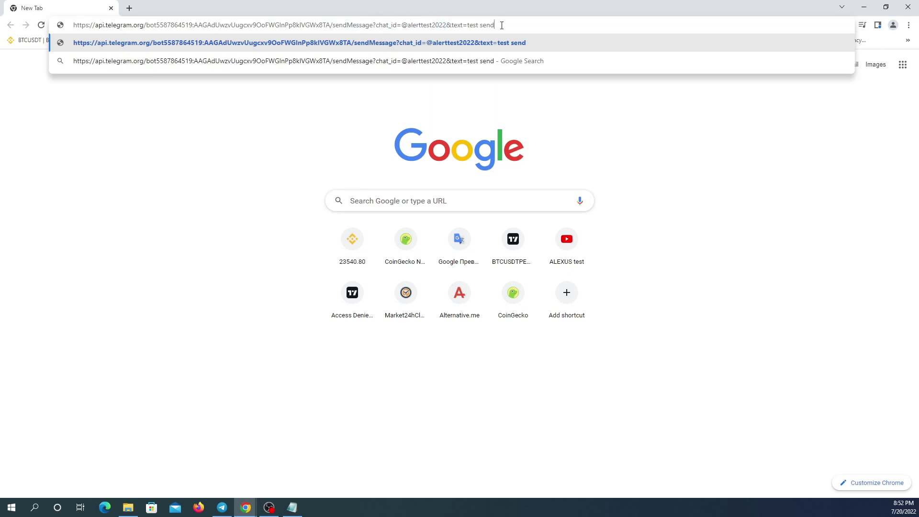
{"action": "key", "text": "Return"}
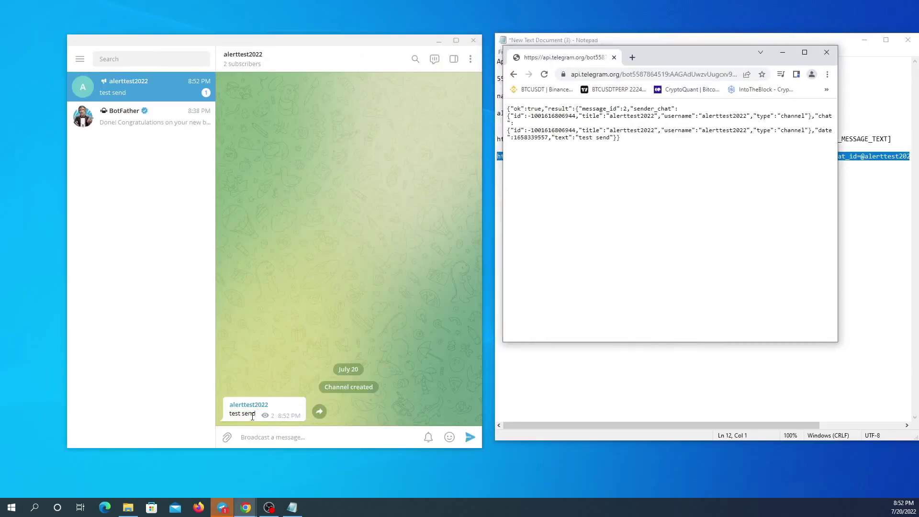
Resend the Telegram sendMessage URL in Chrome with the message text changed from 'test send' to 'test Hi'.
{"action": "left_click_drag", "start_coordinate": [691, 52], "coordinate": [687, 145]}
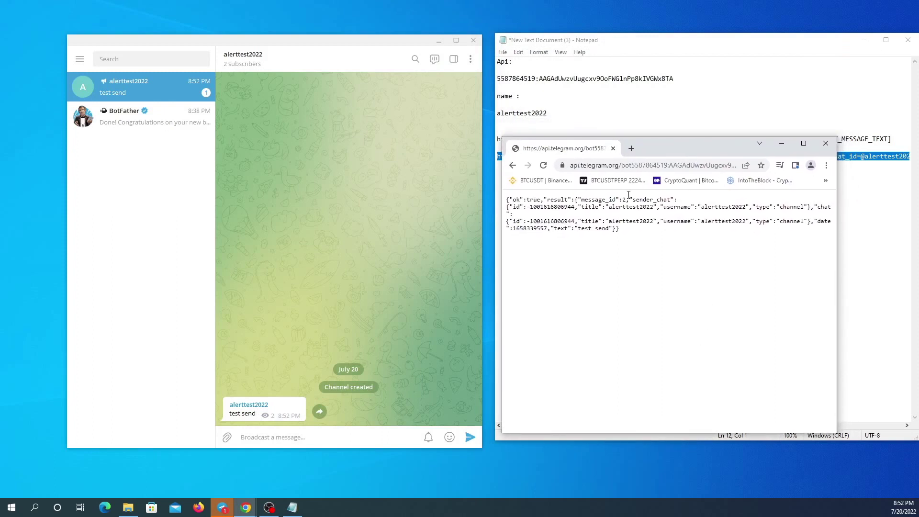
{"action": "left_click", "coordinate": [630, 166]}
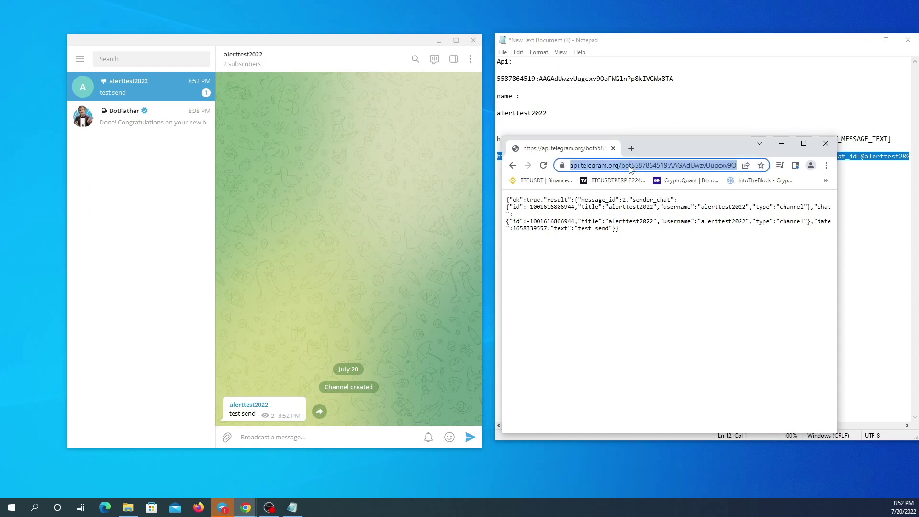
{"action": "right_click", "coordinate": [630, 167]}
{"action": "left_click", "coordinate": [665, 231]}
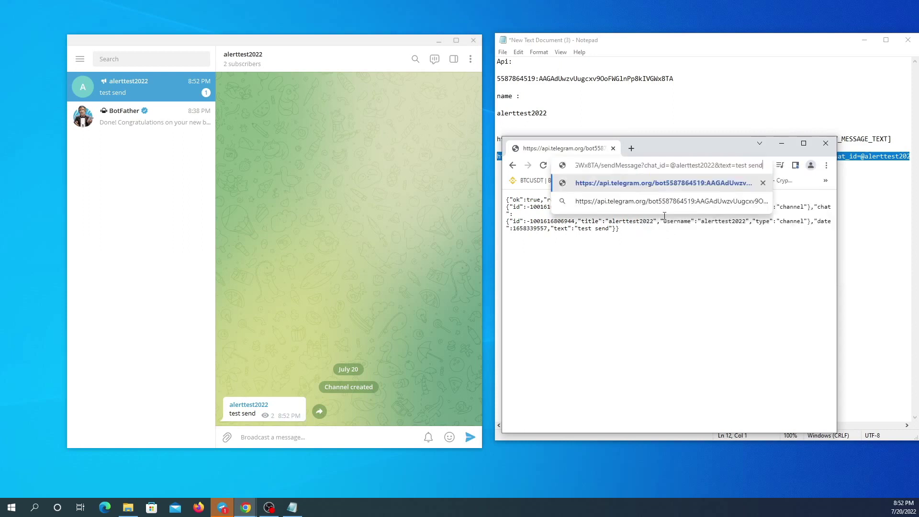
{"action": "left_click_drag", "start_coordinate": [736, 166], "coordinate": [767, 166]}
{"action": "type", "text": "test"}
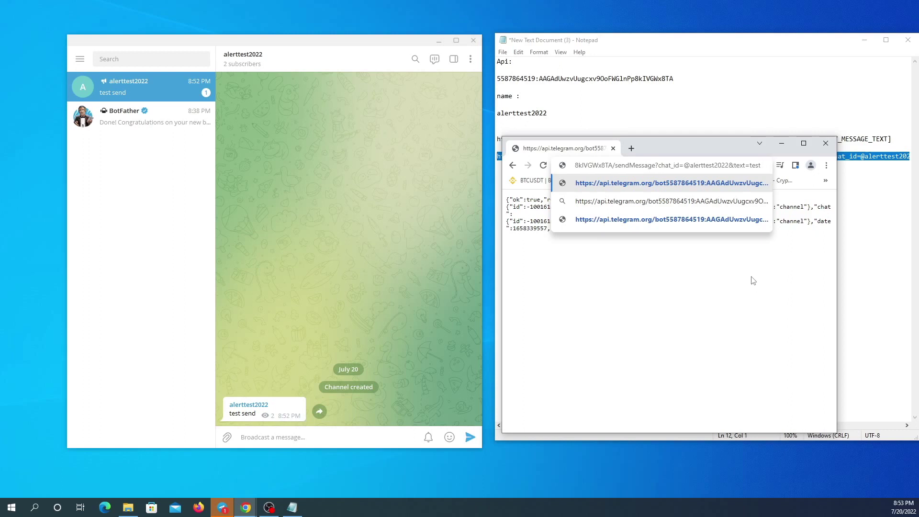
{"action": "type", "text": "Hi"}
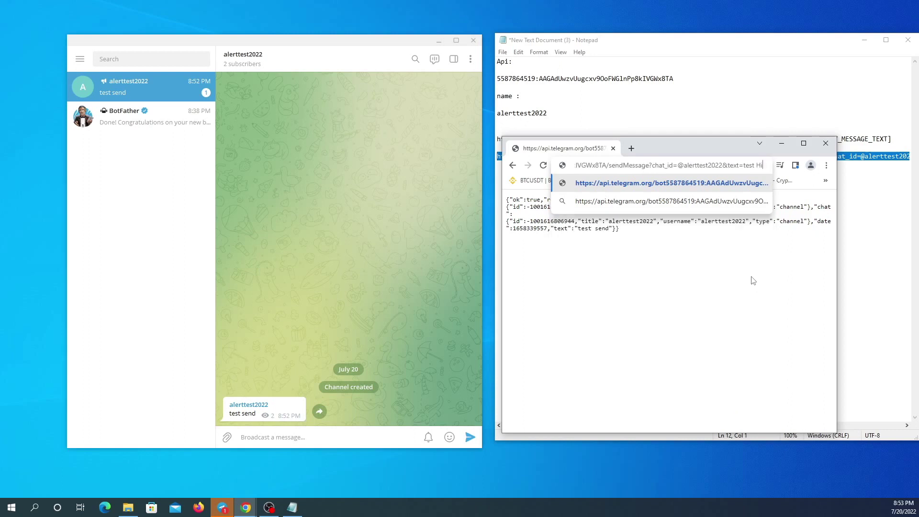
{"action": "key", "text": "Return"}
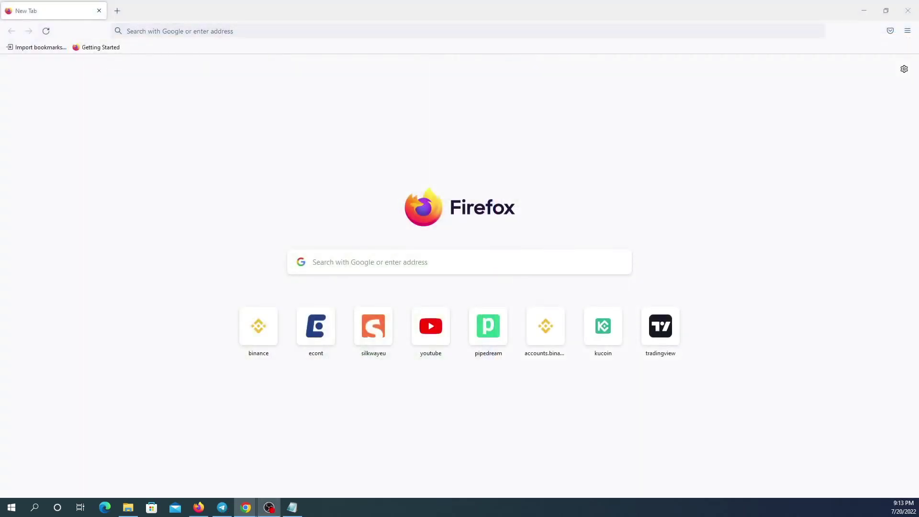
Search 'pi' for pipedream in Firefox, open the Pipedream sign-up page, then minimize Firefox.
{"action": "left_click", "coordinate": [180, 31]}
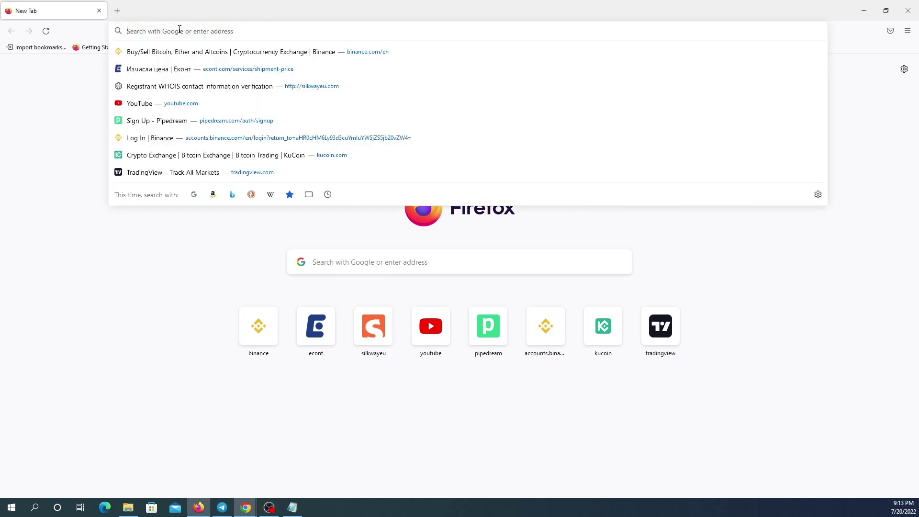
{"action": "type", "text": "pi"}
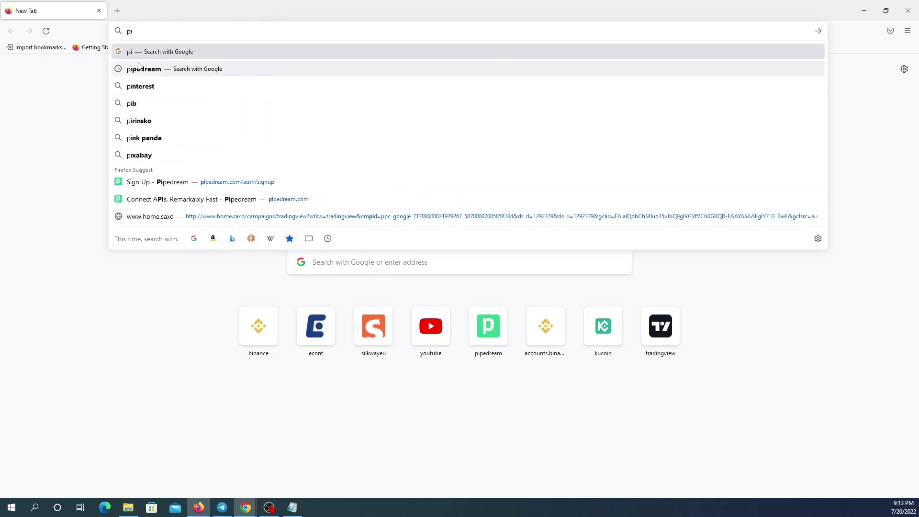
{"action": "left_click", "coordinate": [157, 70]}
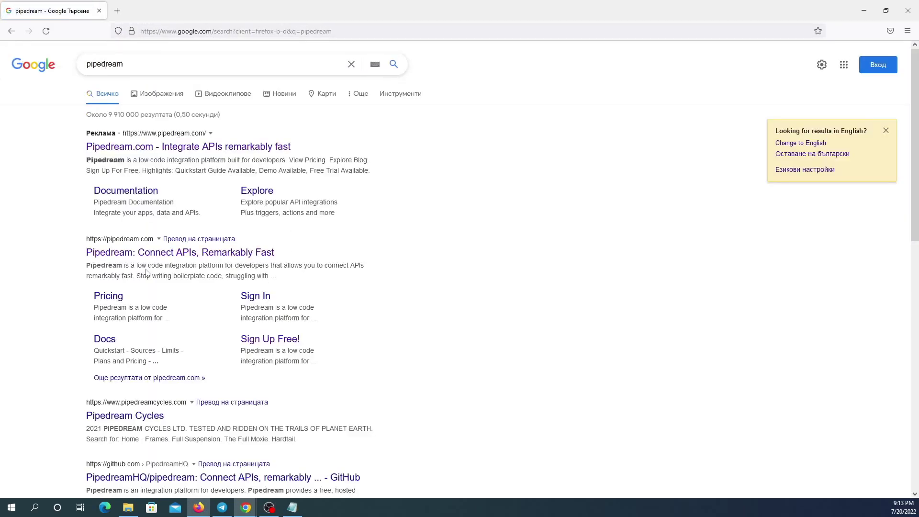
{"action": "left_click", "coordinate": [157, 254]}
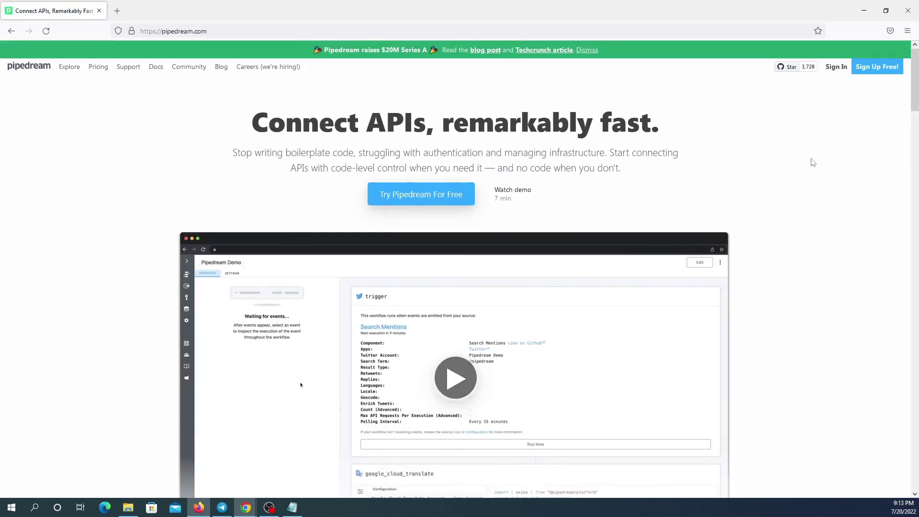
{"action": "left_click", "coordinate": [873, 72]}
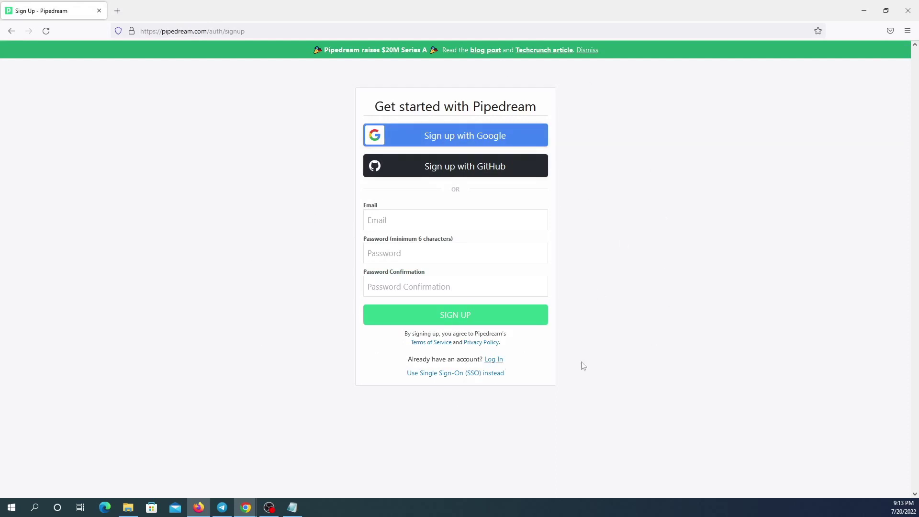
{"action": "left_click", "coordinate": [864, 12]}
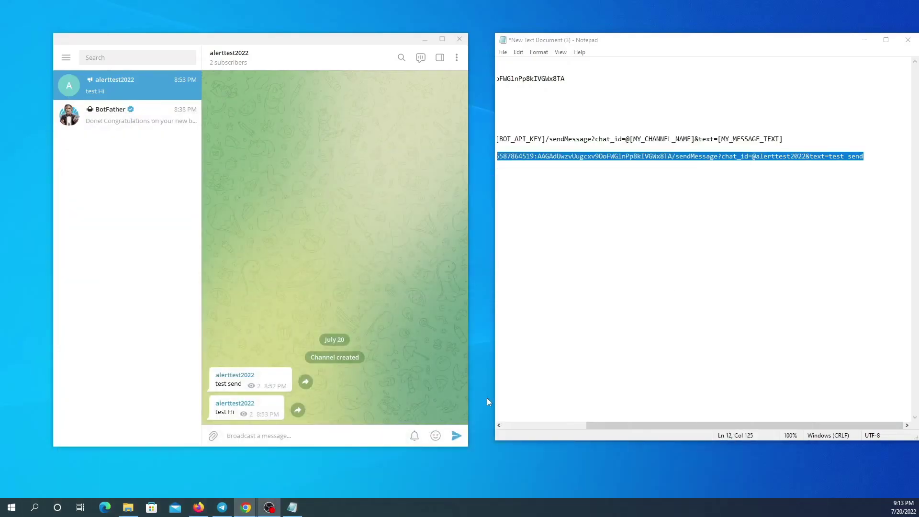
Give the Pipedream workflow a New HTTP / Webhook Requests trigger and save it.
{"action": "mouse_move", "coordinate": [246, 508]}
{"action": "left_click", "coordinate": [294, 434]}
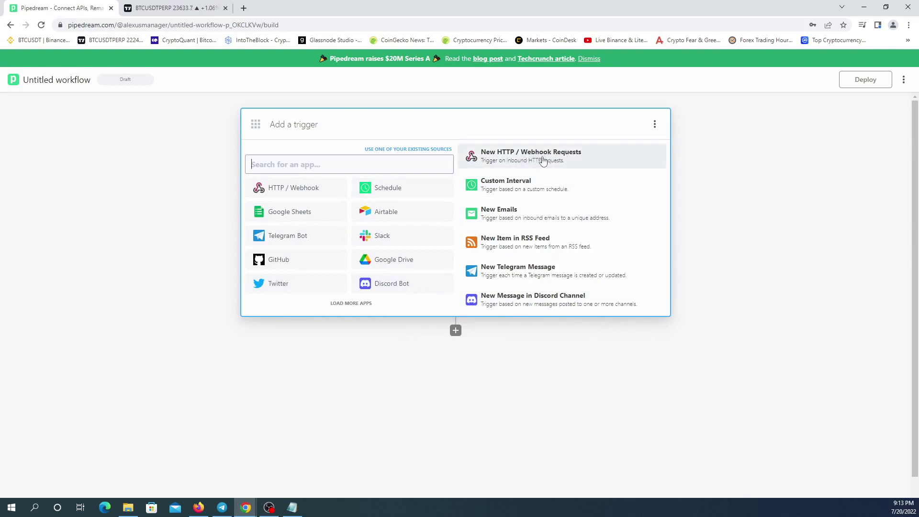
{"action": "left_click", "coordinate": [532, 161]}
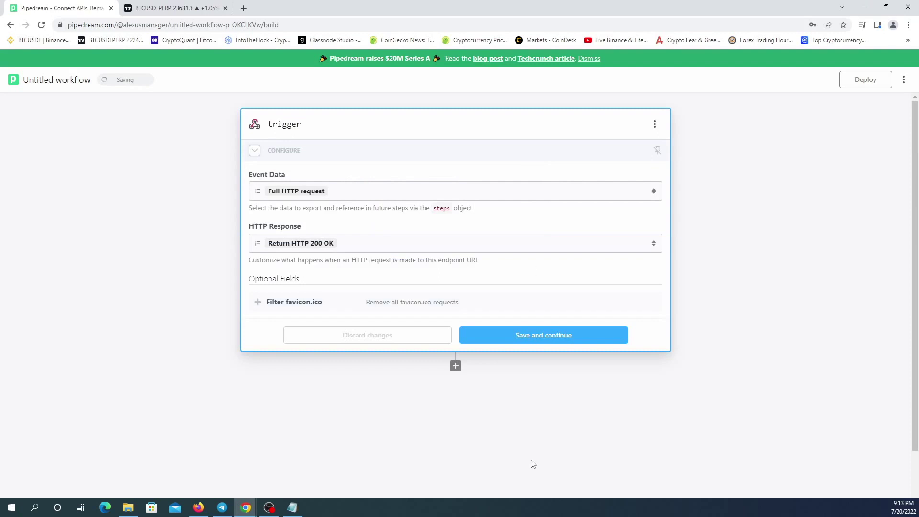
{"action": "left_click", "coordinate": [540, 338]}
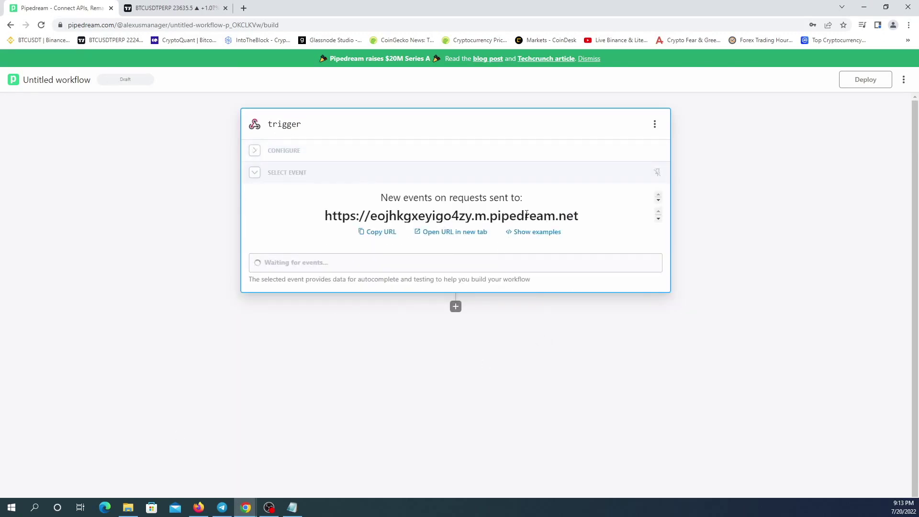
Copy the HTTP trigger's webhook endpoint URL.
{"action": "left_click_drag", "start_coordinate": [592, 215], "coordinate": [322, 225]}
{"action": "key", "text": "ctrl+c"}
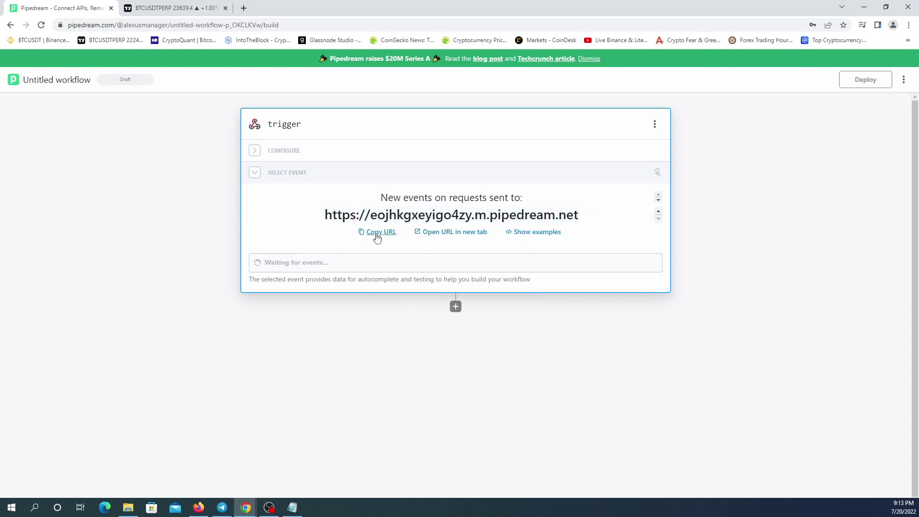
{"action": "left_click", "coordinate": [375, 233]}
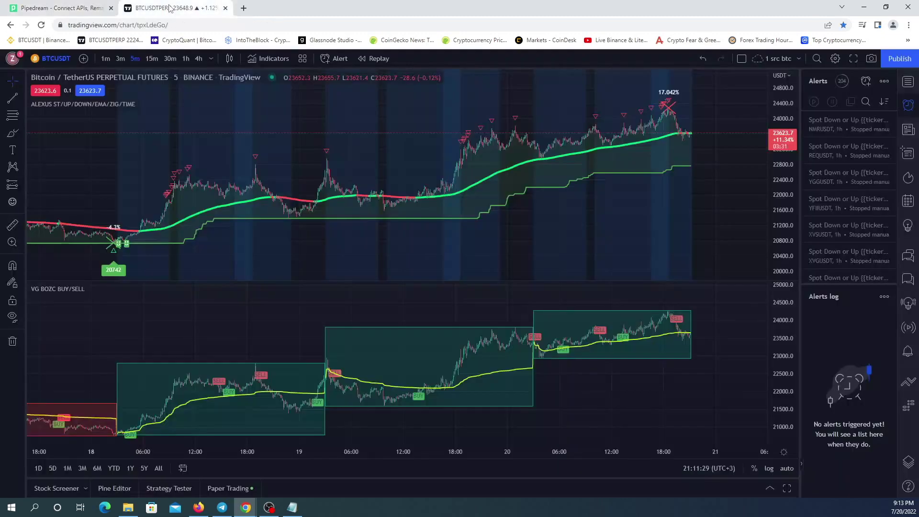
{"action": "left_click", "coordinate": [172, 8]}
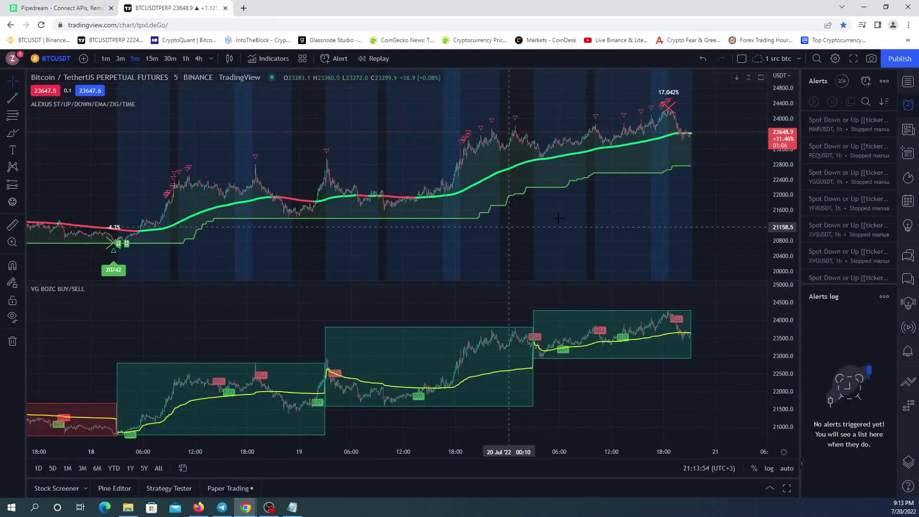
Create an Every Time BTCUSDTPERP crossing alert with the Pipedream URL pasted as its webhook.
{"action": "left_click", "coordinate": [866, 81]}
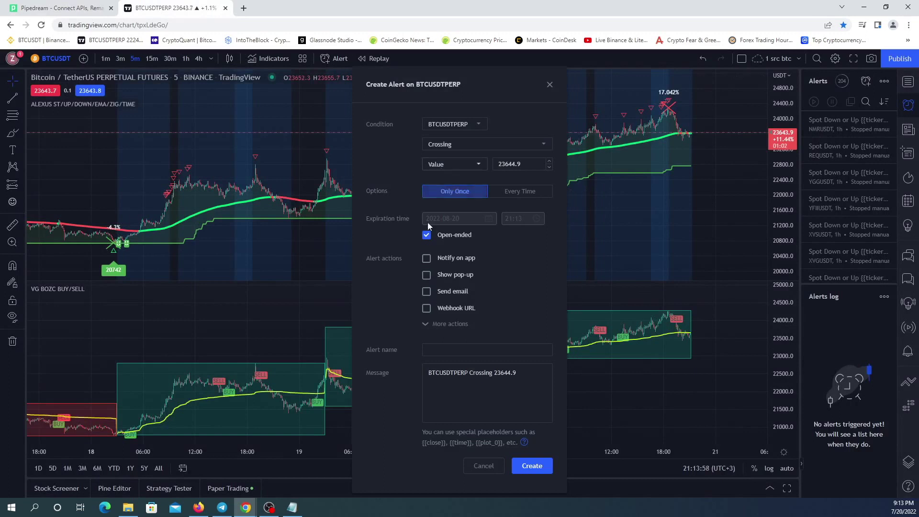
{"action": "left_click", "coordinate": [529, 193]}
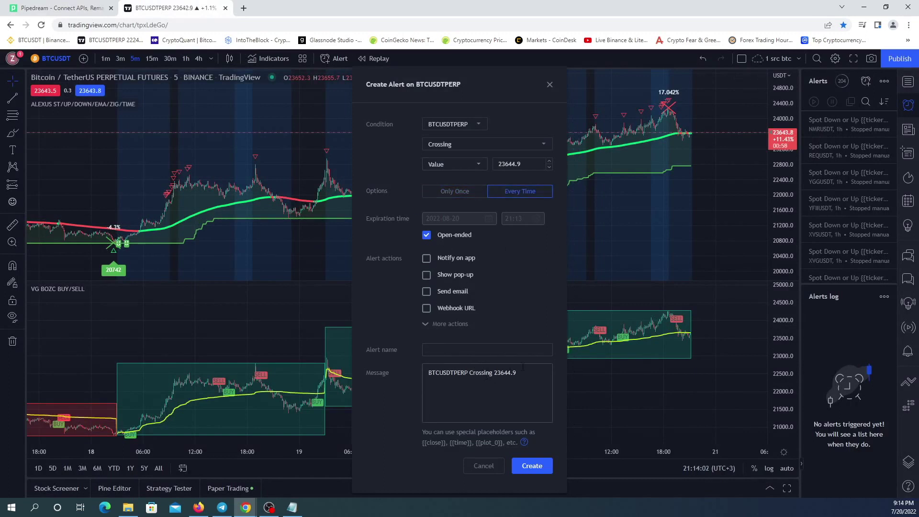
{"action": "left_click", "coordinate": [426, 309]}
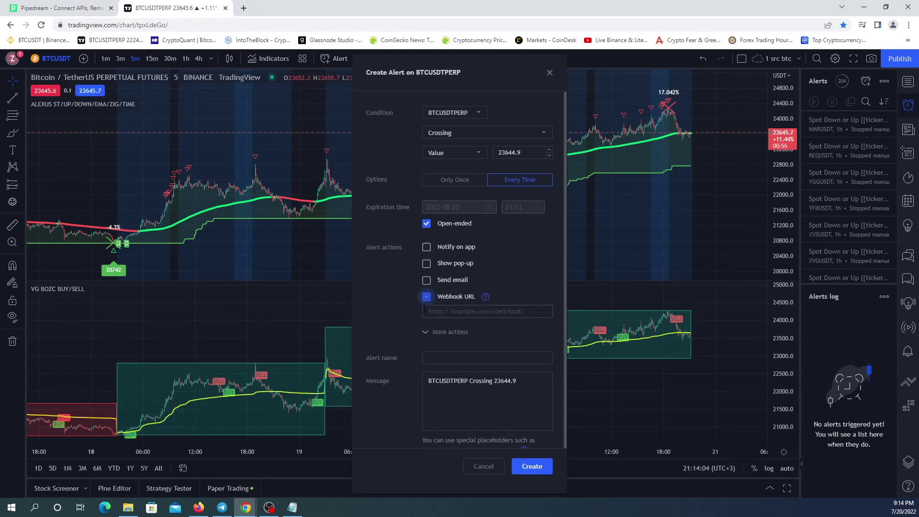
{"action": "right_click", "coordinate": [437, 312]}
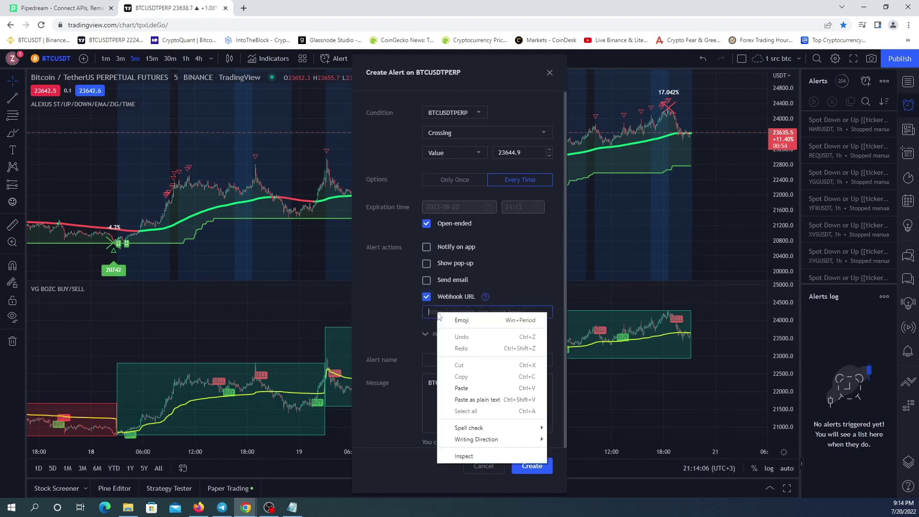
{"action": "left_click", "coordinate": [466, 387]}
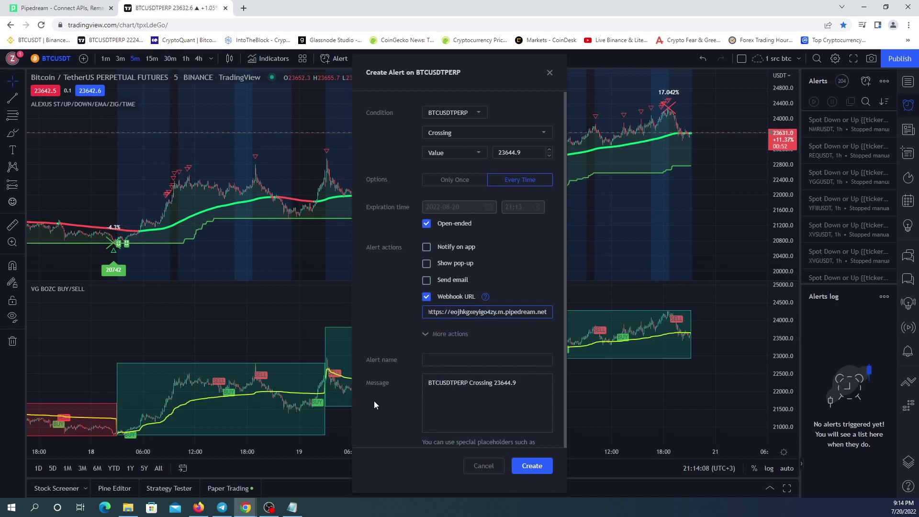
{"action": "left_click", "coordinate": [532, 468]}
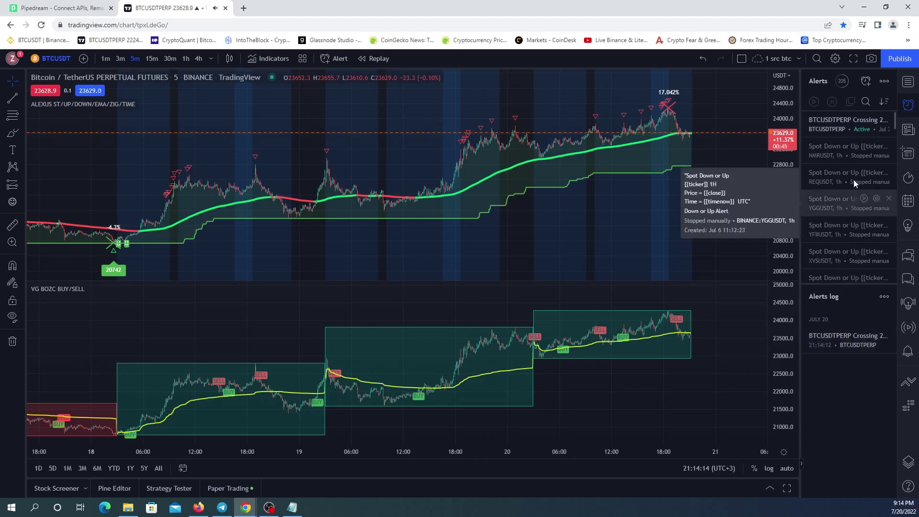
{"action": "mouse_move", "coordinate": [843, 128]}
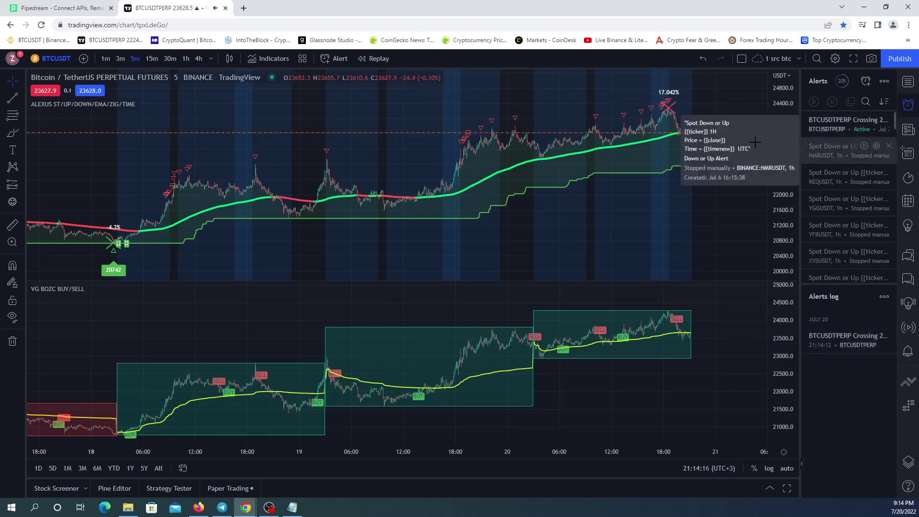
Select the received POST event 'BTCUSDTPERP Crossing 23644.9' as the trigger's test data and continue.
{"action": "left_click", "coordinate": [58, 8]}
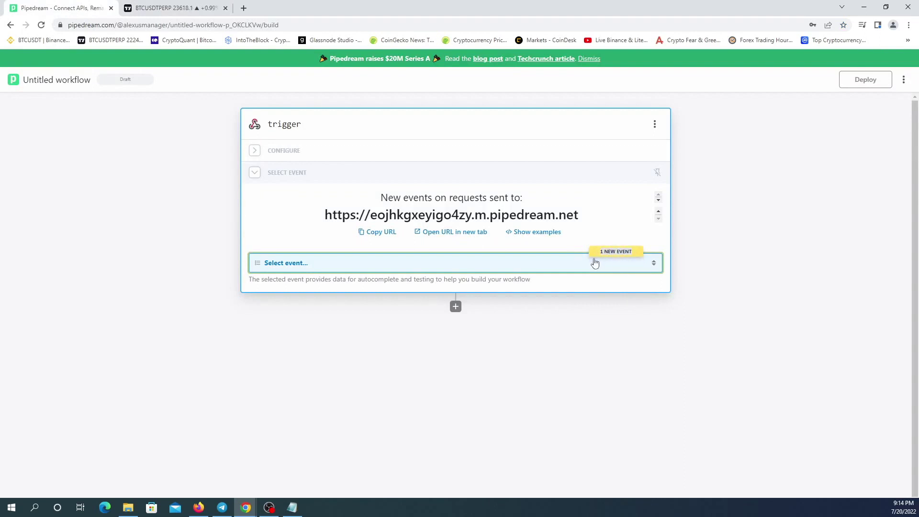
{"action": "left_click", "coordinate": [288, 267]}
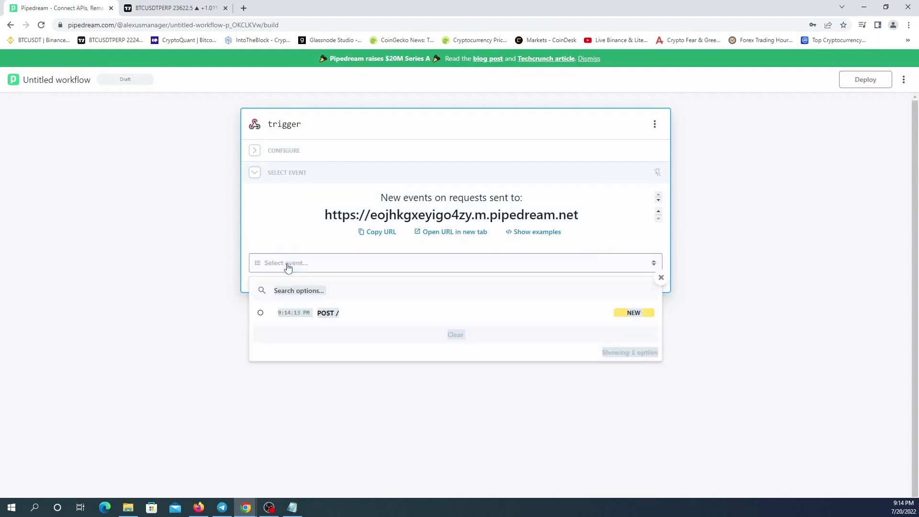
{"action": "left_click", "coordinate": [330, 314]}
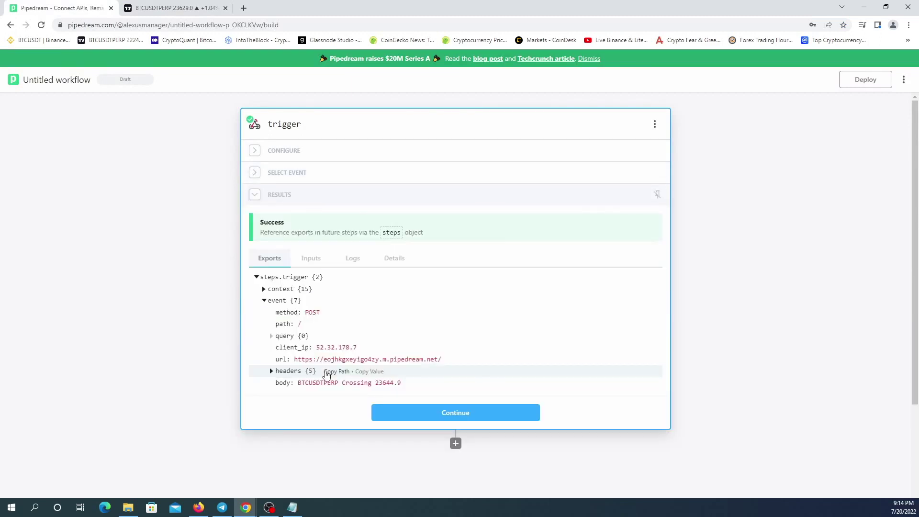
{"action": "scroll", "coordinate": [383, 257], "scroll_direction": "down", "scroll_amount": 2}
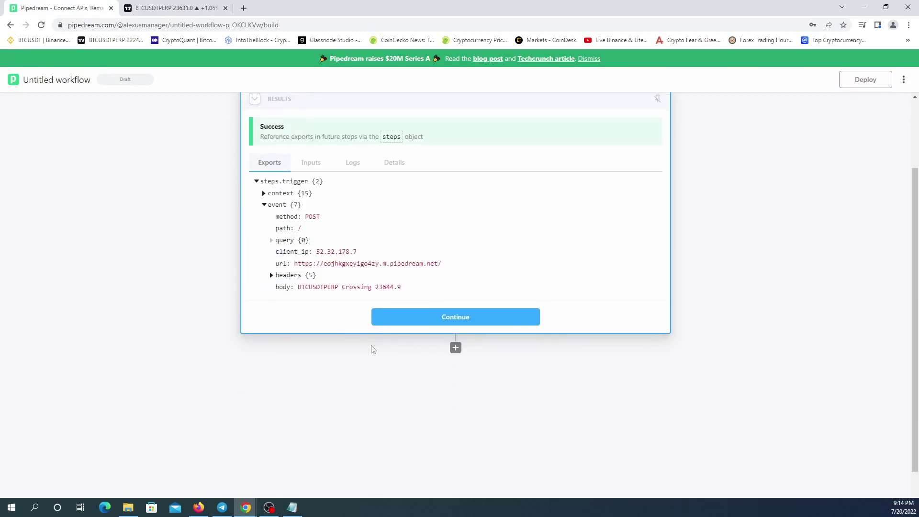
{"action": "mouse_move", "coordinate": [400, 296]}
{"action": "left_click", "coordinate": [464, 318]}
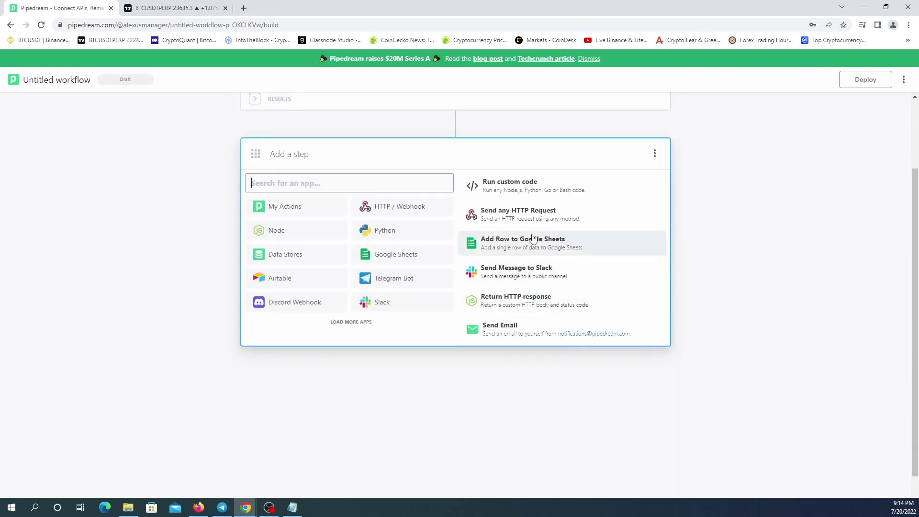
Add a Send any HTTP Request step set to POST and copy the Telegram sendMessage URL from Notepad.
{"action": "left_click", "coordinate": [516, 216]}
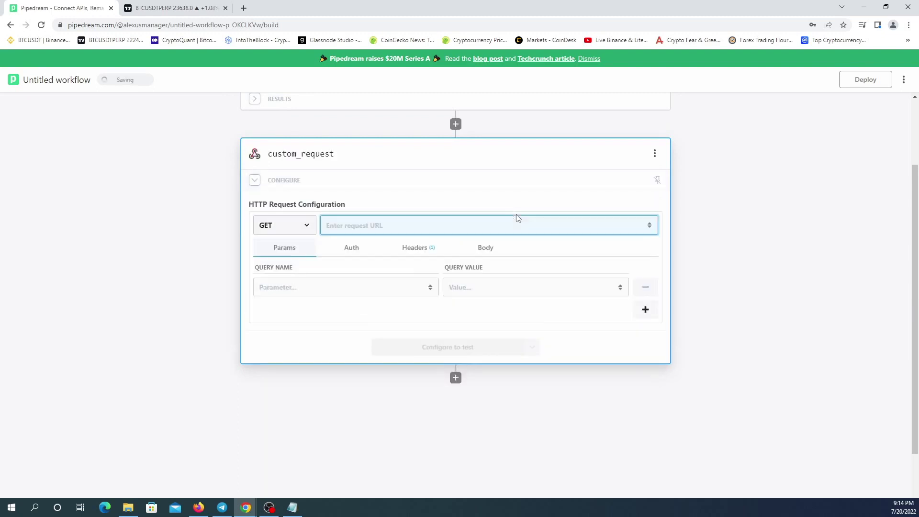
{"action": "left_click", "coordinate": [302, 224]}
{"action": "left_click", "coordinate": [284, 252]}
{"action": "left_click", "coordinate": [292, 509]}
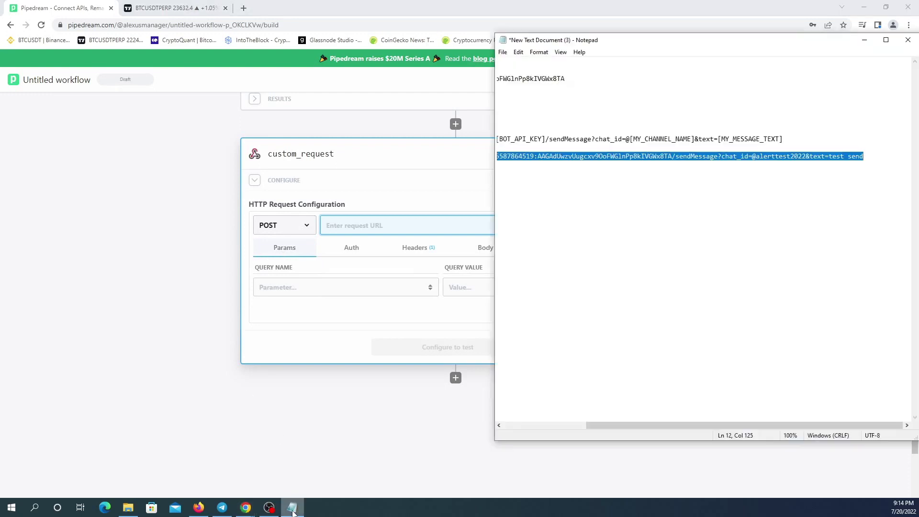
{"action": "left_click", "coordinate": [720, 192]}
{"action": "left_click_drag", "start_coordinate": [867, 155], "coordinate": [473, 156]}
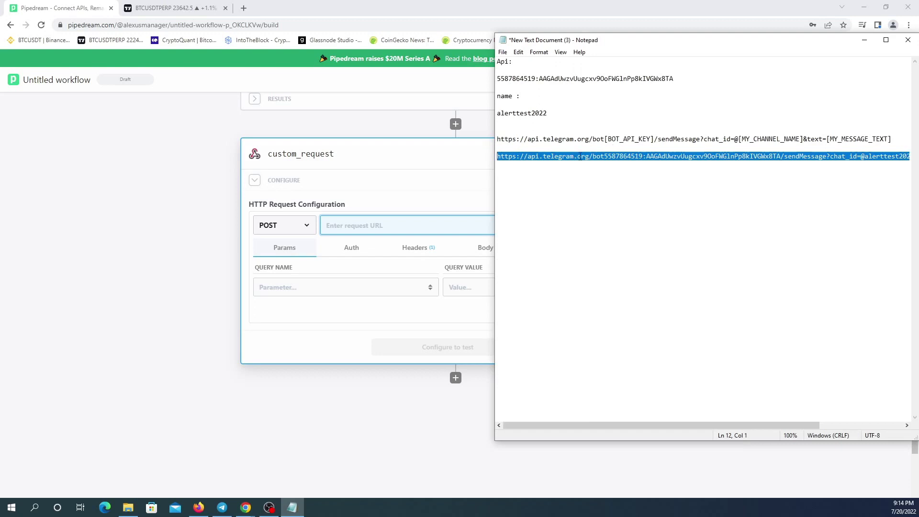
{"action": "right_click", "coordinate": [740, 157]}
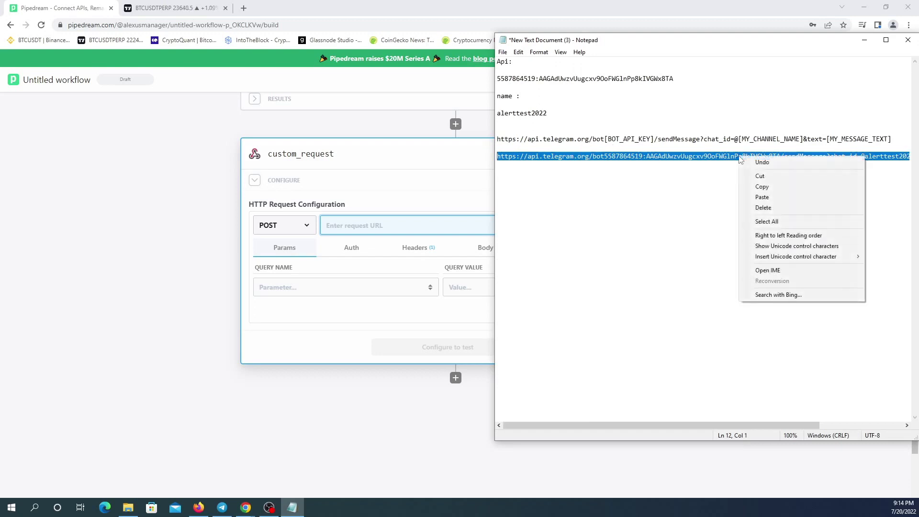
{"action": "left_click", "coordinate": [766, 188]}
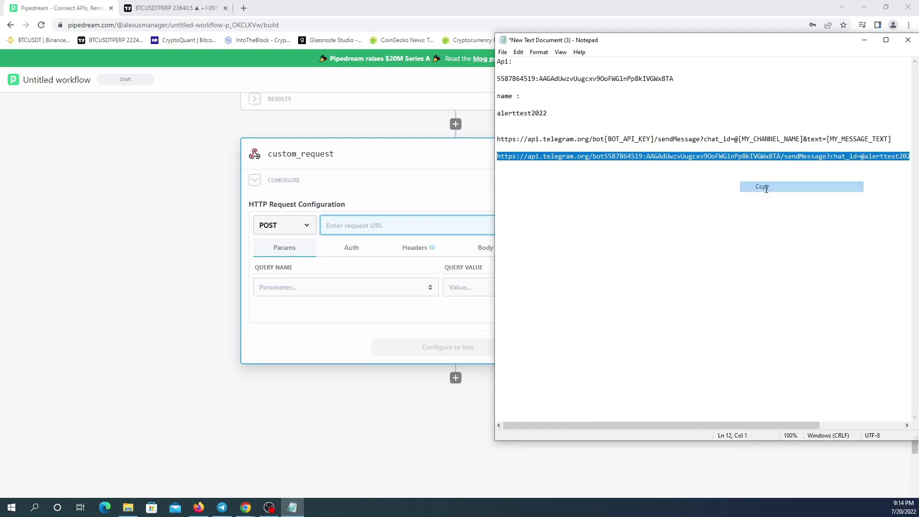
Paste the Telegram URL, replace 'test send' with steps.trigger.event.body, and test the request.
{"action": "left_click", "coordinate": [165, 337]}
{"action": "left_click", "coordinate": [347, 224]}
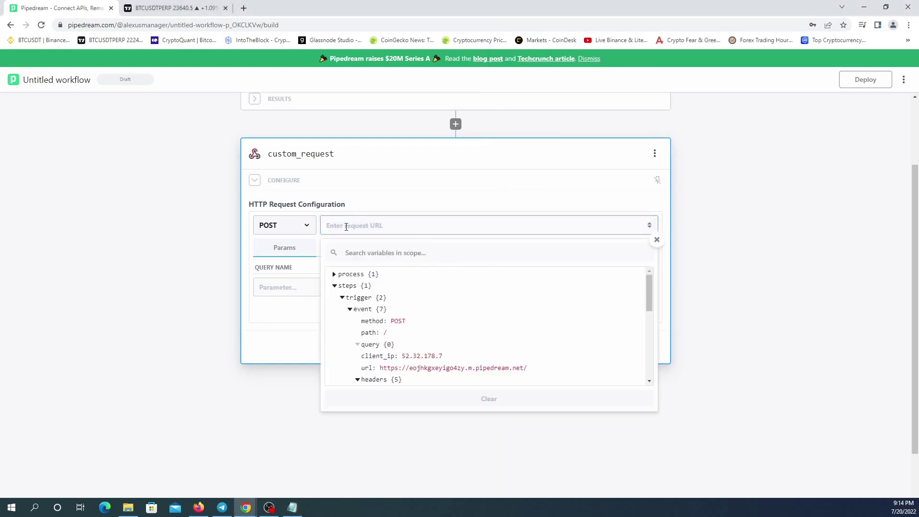
{"action": "right_click", "coordinate": [346, 227]}
{"action": "left_click", "coordinate": [390, 303]}
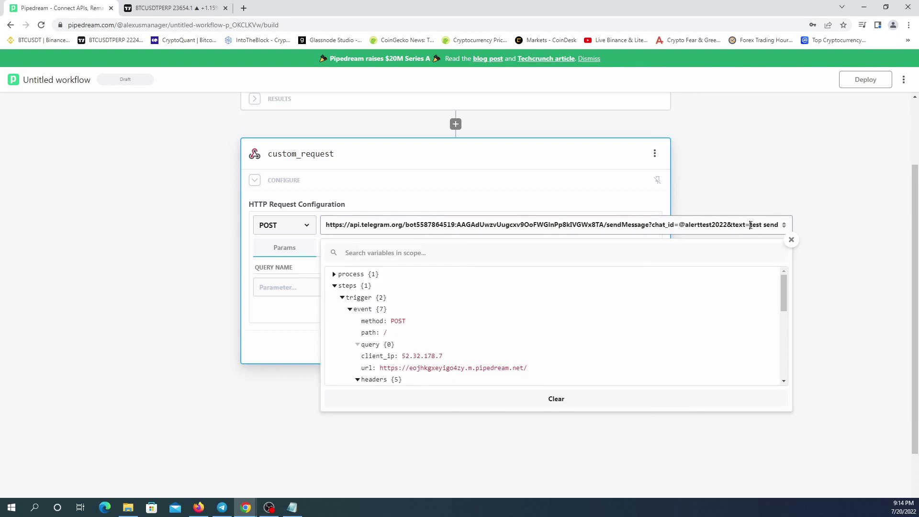
{"action": "left_click_drag", "start_coordinate": [750, 224], "coordinate": [782, 224]}
{"action": "key", "text": "BackSpace"}
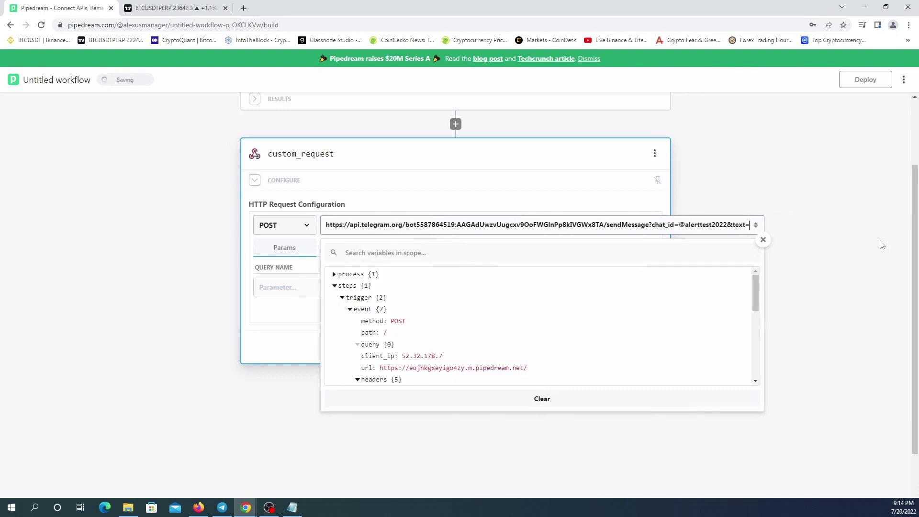
{"action": "scroll", "coordinate": [584, 315], "scroll_direction": "down", "scroll_amount": 1}
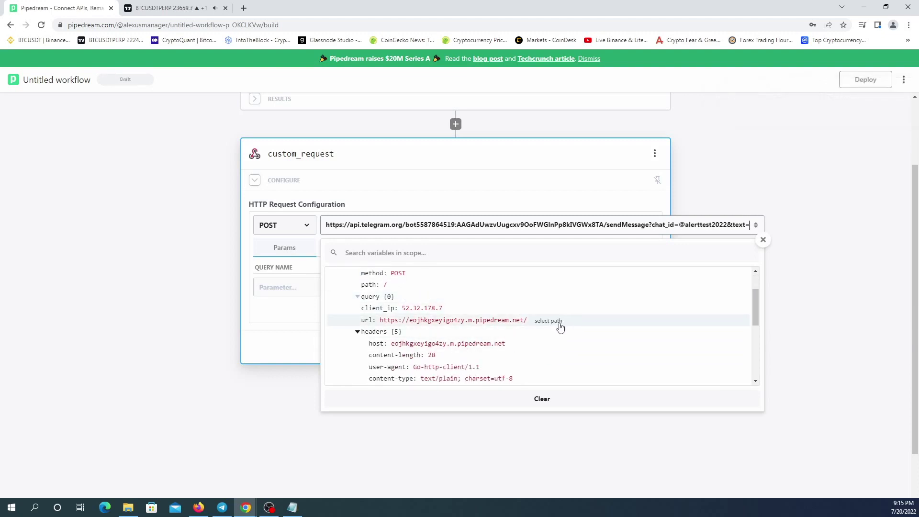
{"action": "scroll", "coordinate": [546, 330], "scroll_direction": "down", "scroll_amount": 1}
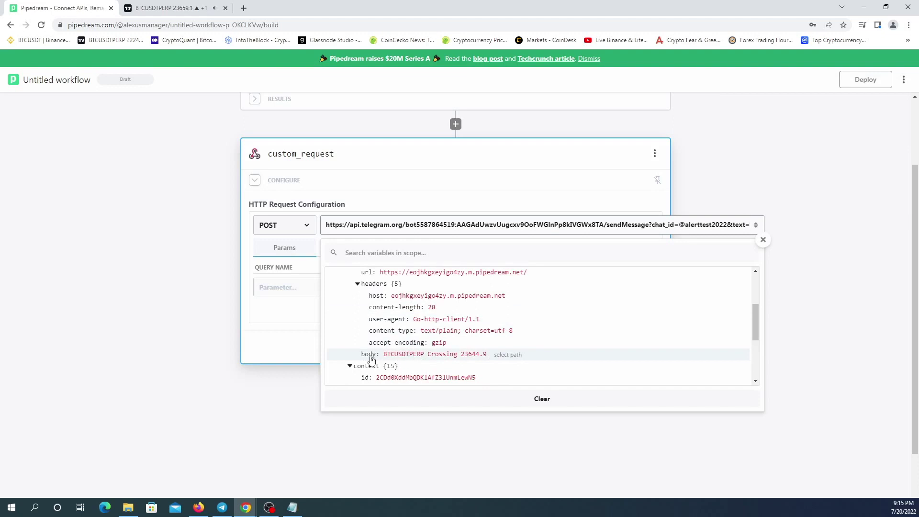
{"action": "left_click", "coordinate": [503, 358]}
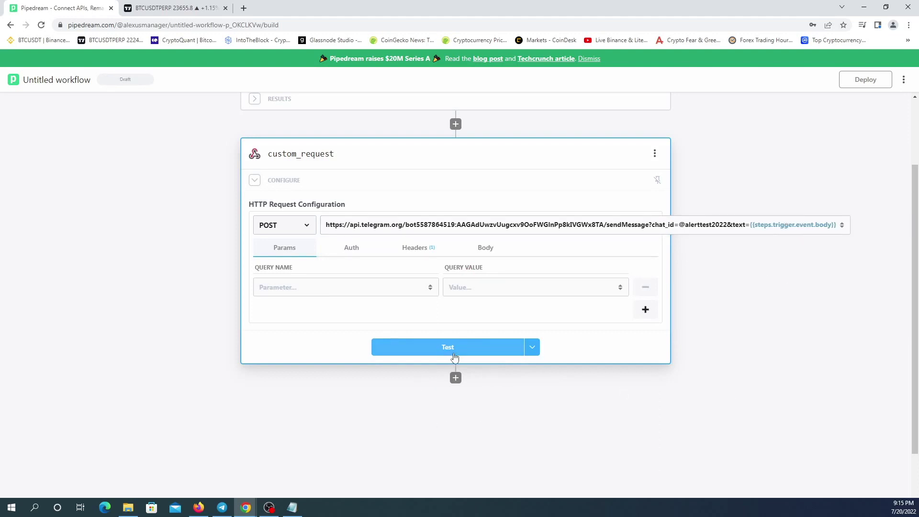
{"action": "left_click", "coordinate": [447, 347]}
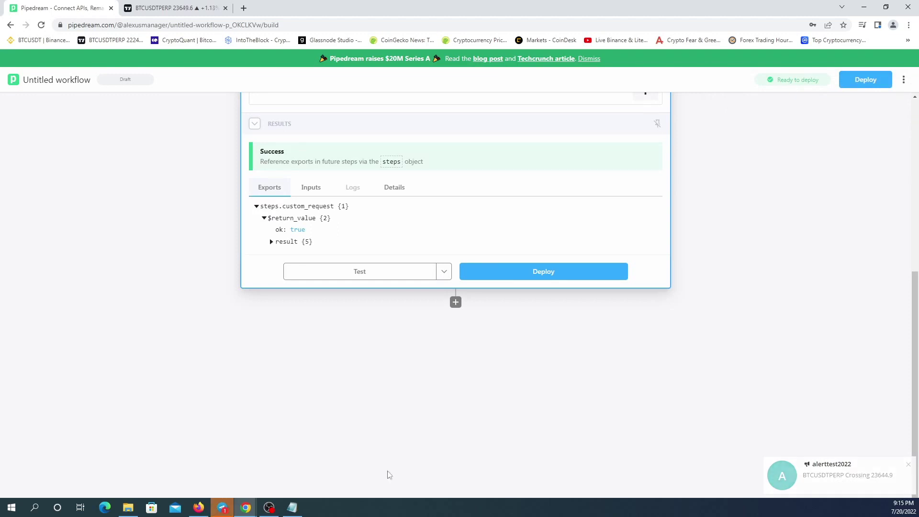
Confirm the alert arrived in Telegram, deploy the workflow, and return to the Workflows list.
{"action": "left_click", "coordinate": [222, 507]}
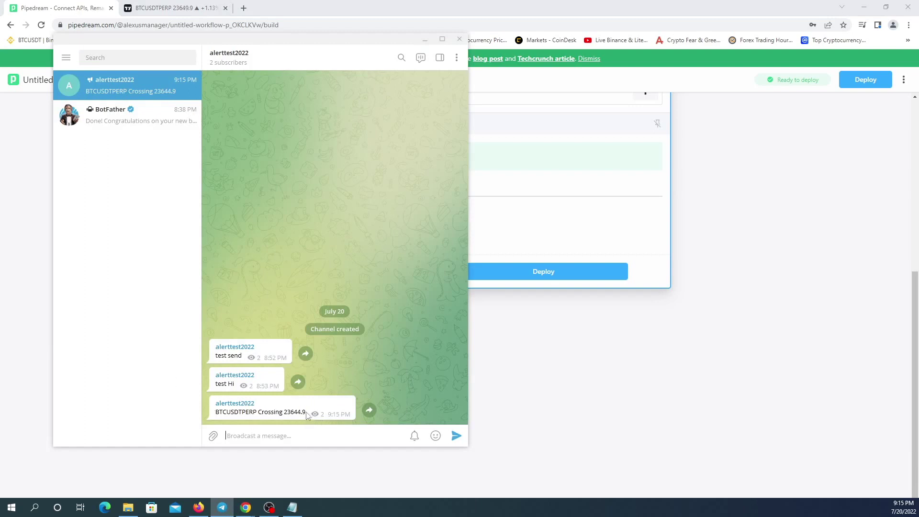
{"action": "left_click_drag", "start_coordinate": [306, 413], "coordinate": [254, 416]}
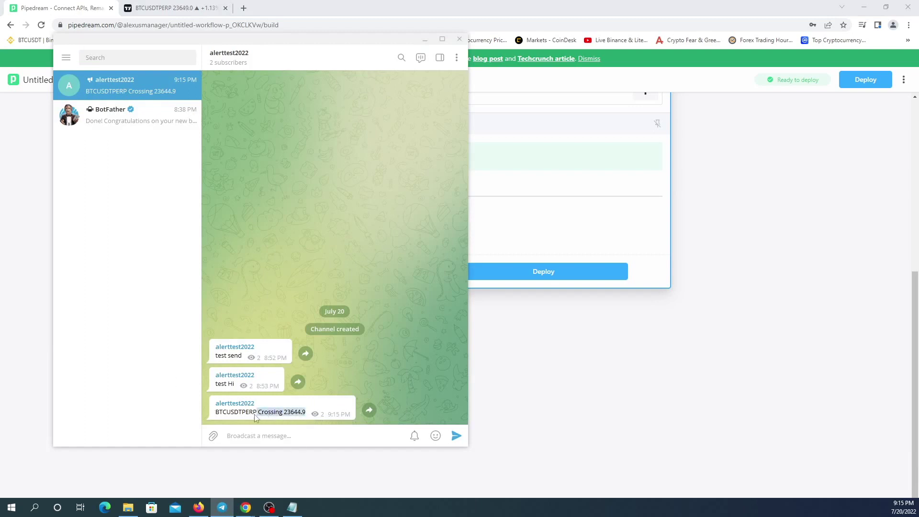
{"action": "left_click", "coordinate": [483, 390]}
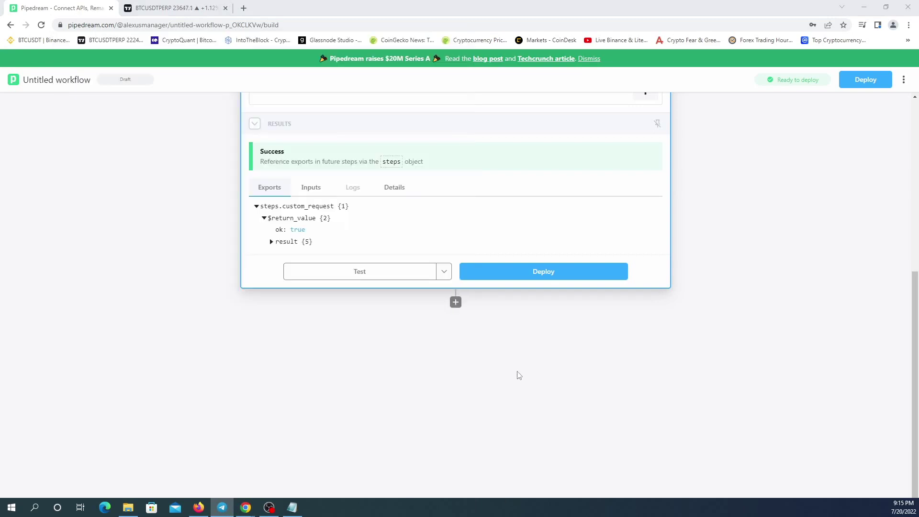
{"action": "left_click", "coordinate": [547, 274]}
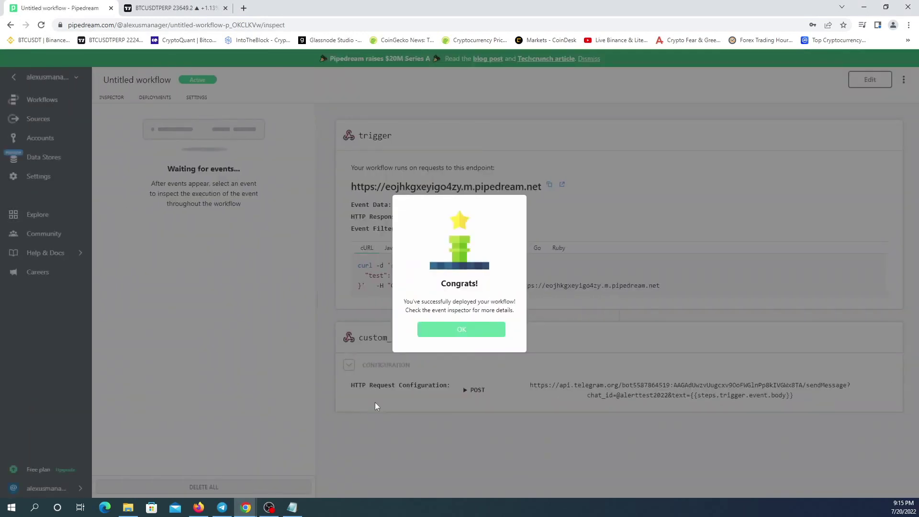
{"action": "left_click", "coordinate": [465, 329]}
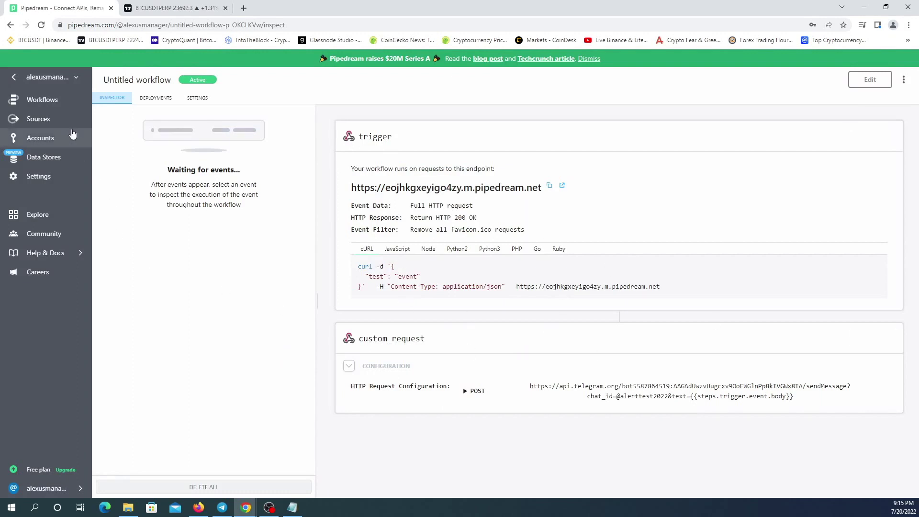
{"action": "left_click", "coordinate": [41, 99]}
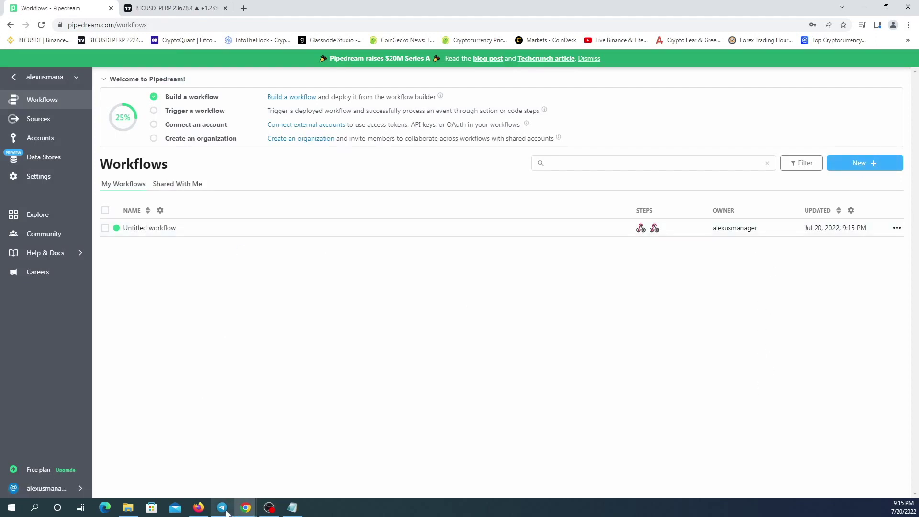
Go back to the TradingView BTCUSDTPERP chart and clear its alerts log.
{"action": "mouse_move", "coordinate": [223, 513]}
{"action": "left_click", "coordinate": [251, 484]}
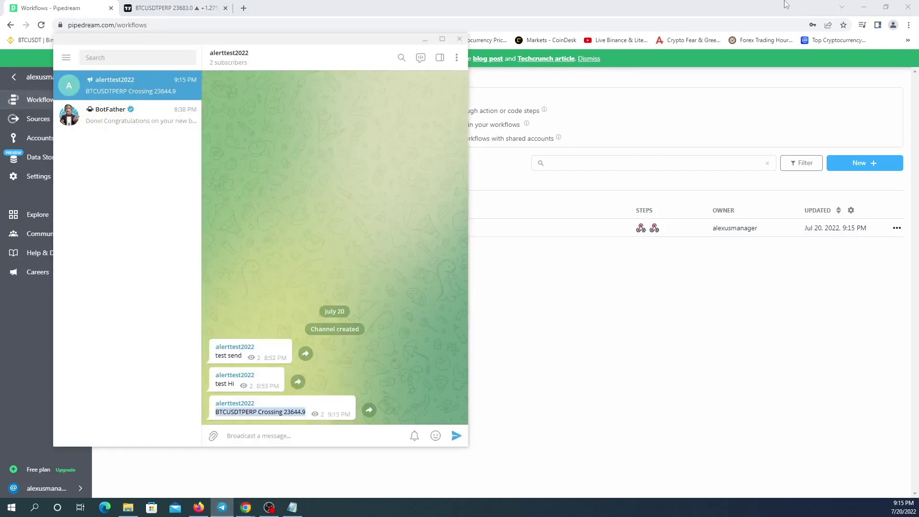
{"action": "left_click", "coordinate": [724, 6]}
{"action": "left_click", "coordinate": [186, 7]}
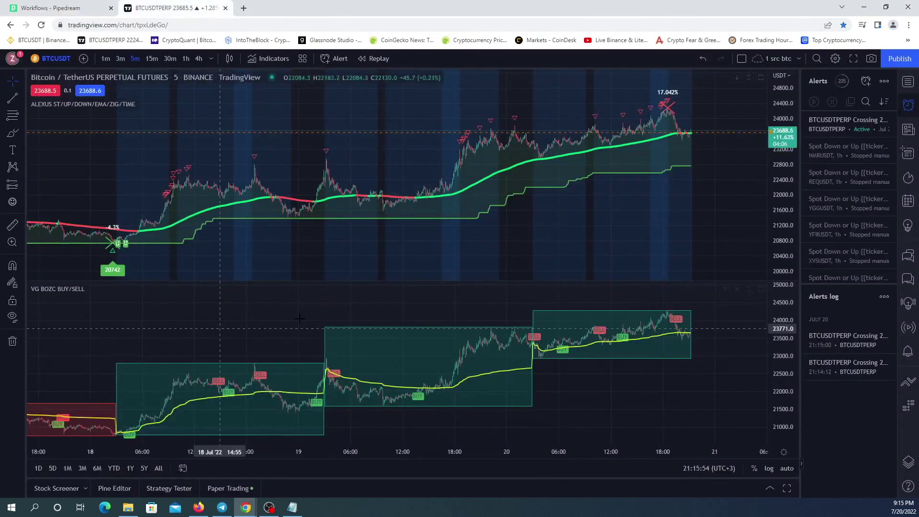
{"action": "mouse_move", "coordinate": [847, 133]}
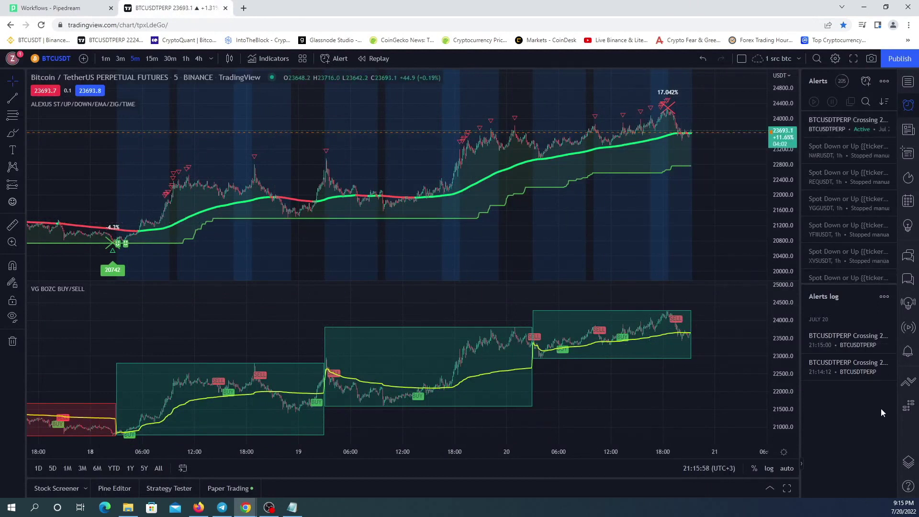
{"action": "left_click", "coordinate": [885, 296]}
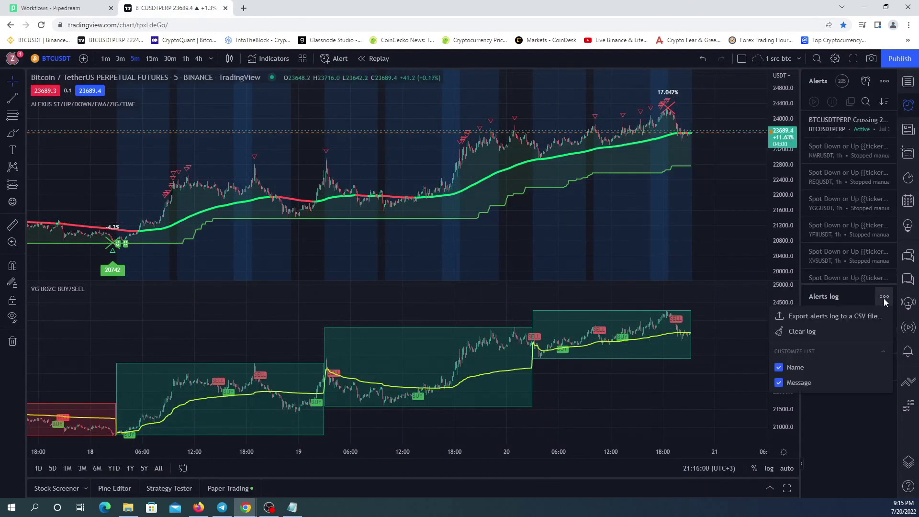
{"action": "left_click", "coordinate": [808, 334]}
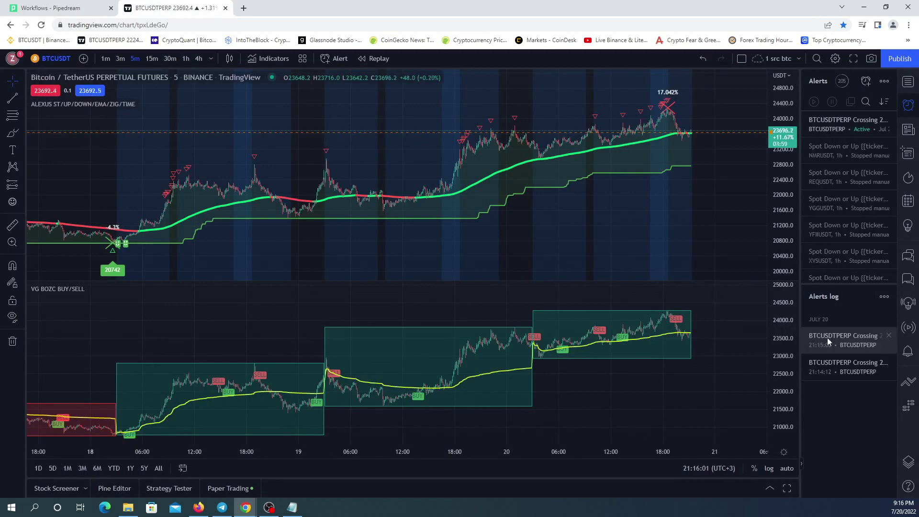
{"action": "left_click", "coordinate": [866, 82]}
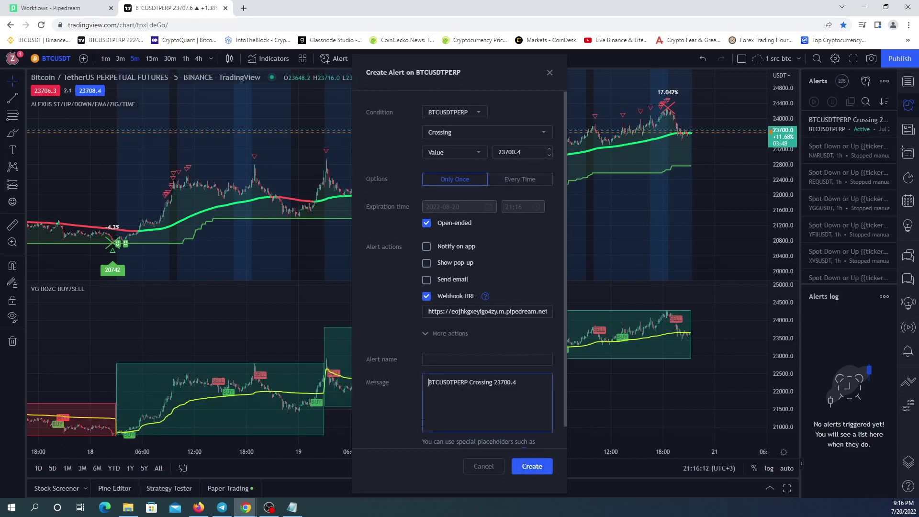
Create the alert with a 'Test' first line in its message and stop the older crossing alert.
{"action": "key", "text": "Return"}
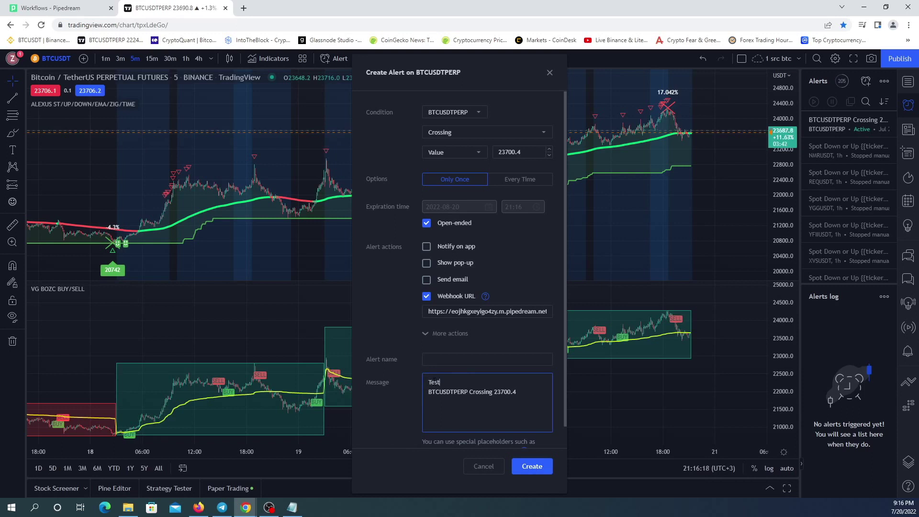
{"action": "left_click", "coordinate": [532, 466]}
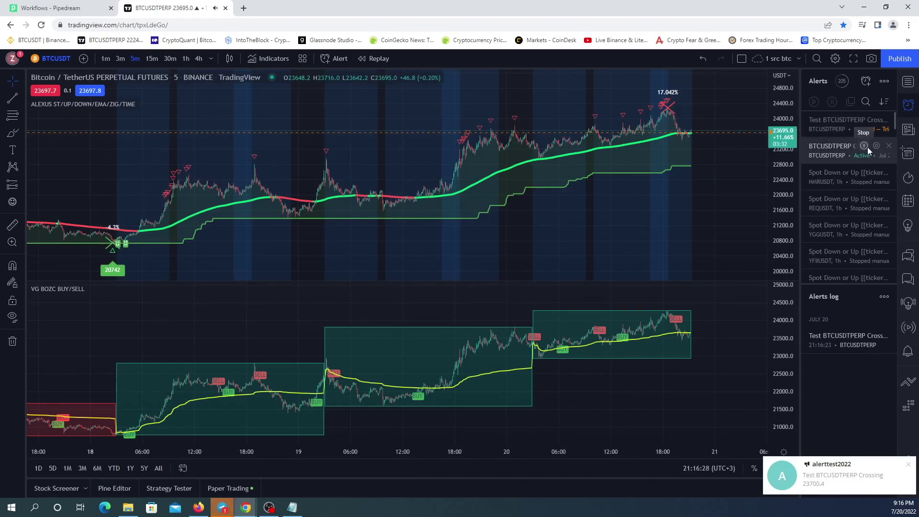
{"action": "left_click", "coordinate": [863, 146]}
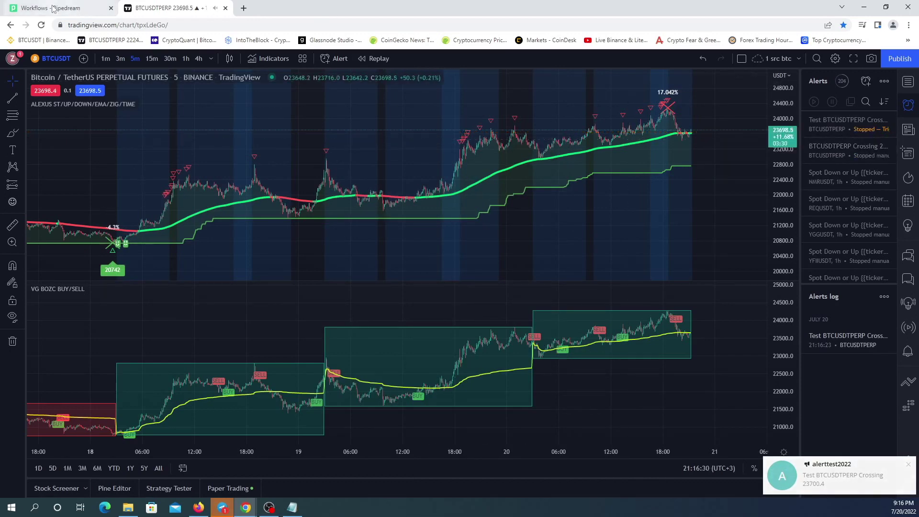
Bring Telegram's alerttest2022 channel with the 'Test BTCUSDTPERP Crossing 23700.4' post to the front.
{"action": "left_click", "coordinate": [221, 507]}
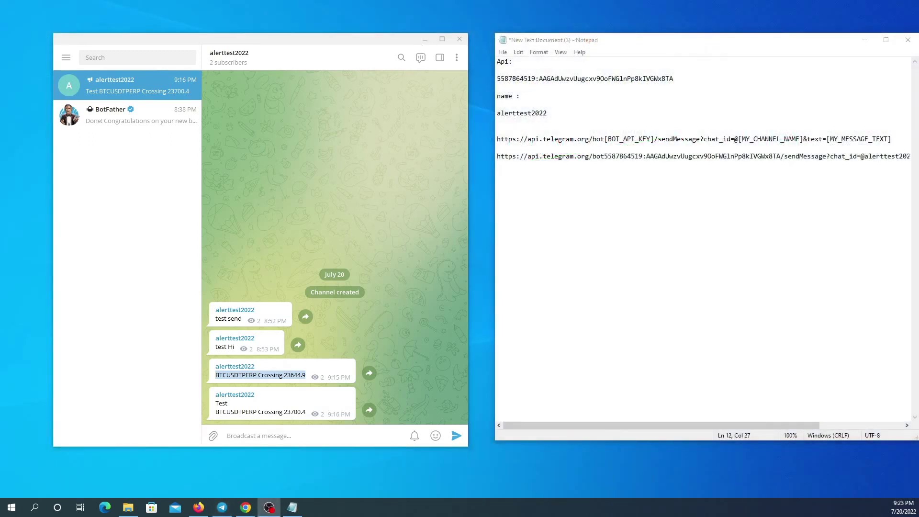
{"action": "left_click", "coordinate": [110, 117]}
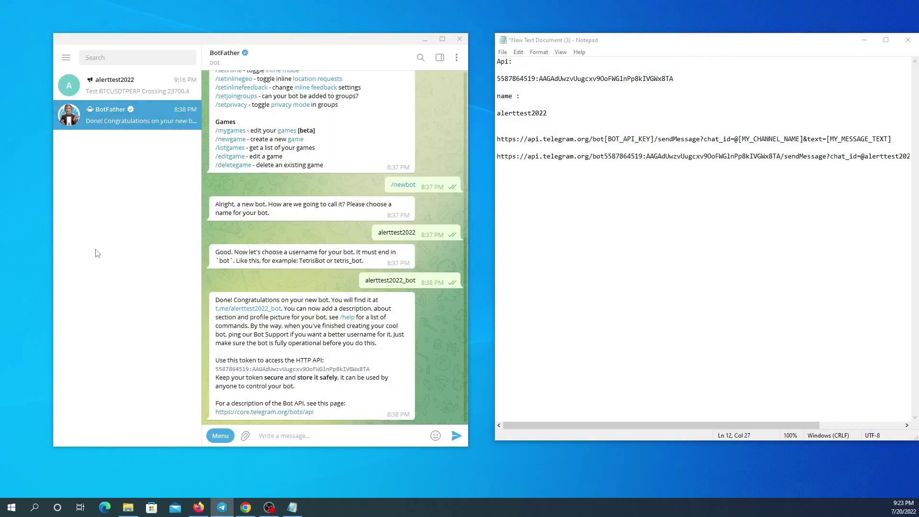
{"action": "scroll", "coordinate": [331, 338], "scroll_direction": "up", "scroll_amount": 3}
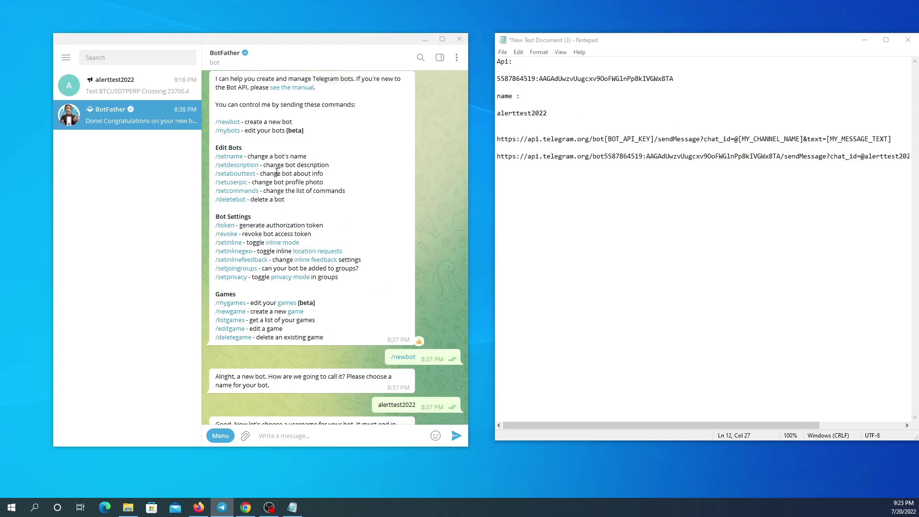
{"action": "left_click", "coordinate": [230, 199]}
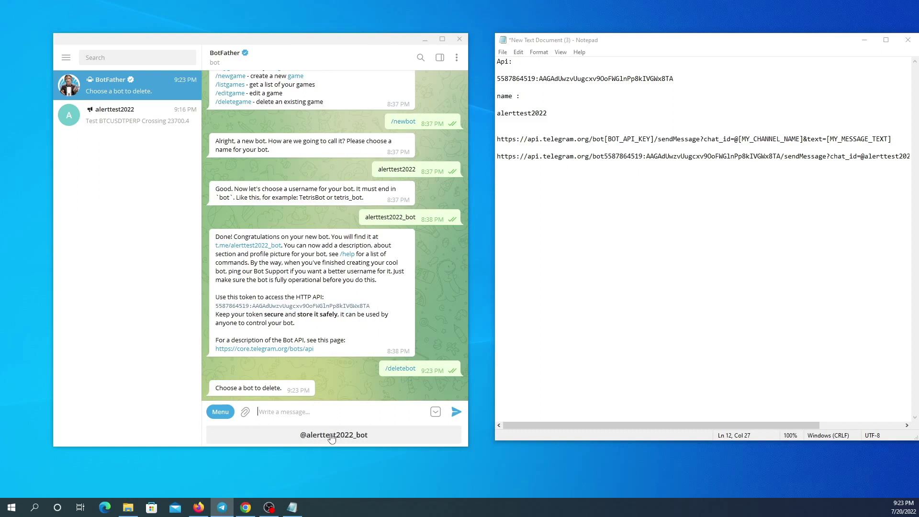
{"action": "left_click", "coordinate": [330, 436]}
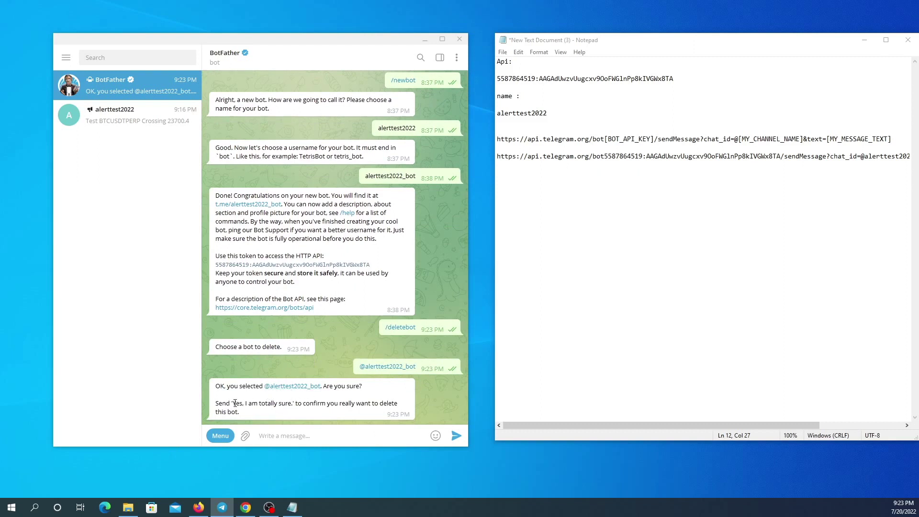
Copy 'Yes, I am totally sure.' into the reply and send it to confirm.
{"action": "left_click_drag", "start_coordinate": [235, 403], "coordinate": [293, 405]}
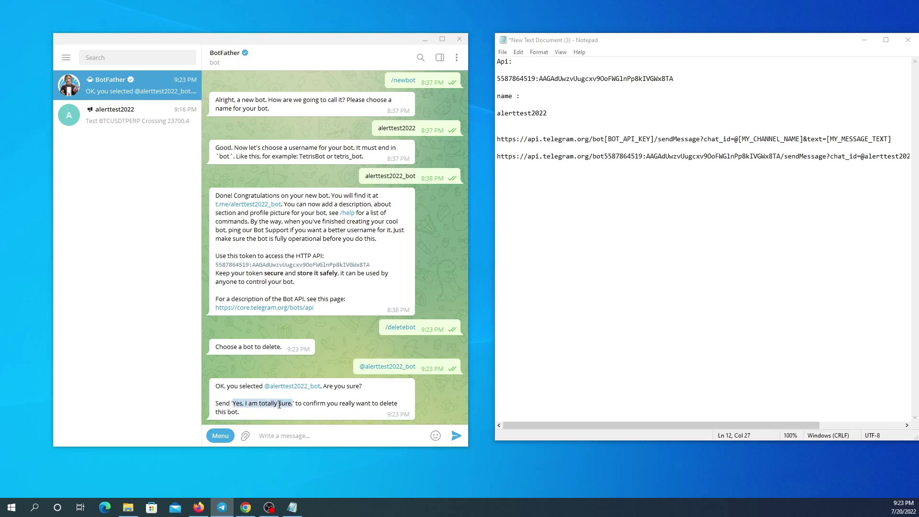
{"action": "right_click", "coordinate": [280, 405]}
{"action": "left_click", "coordinate": [318, 296]}
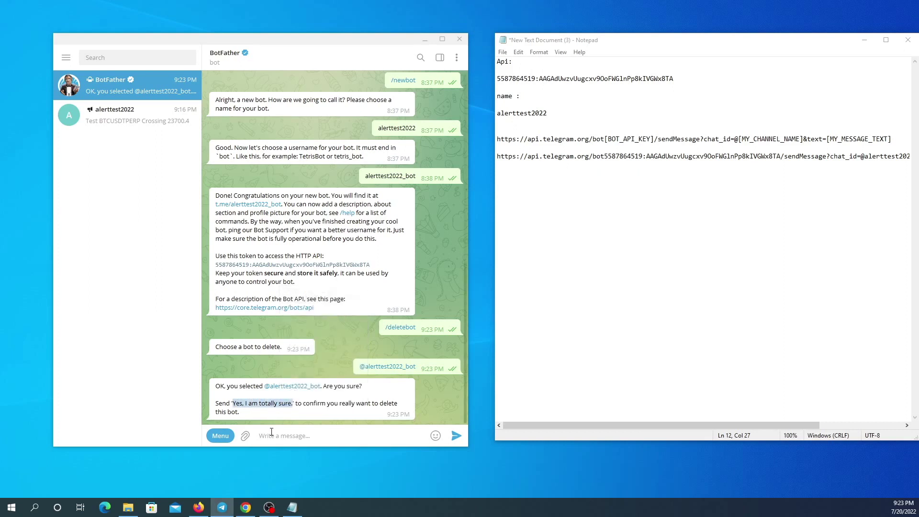
{"action": "left_click", "coordinate": [271, 434]}
{"action": "right_click", "coordinate": [271, 433]}
{"action": "left_click", "coordinate": [298, 347]}
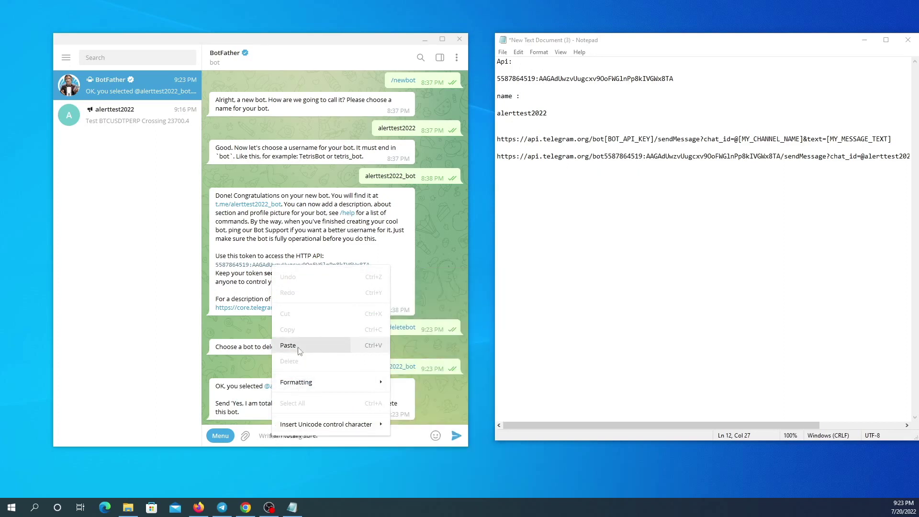
{"action": "left_click", "coordinate": [456, 436]}
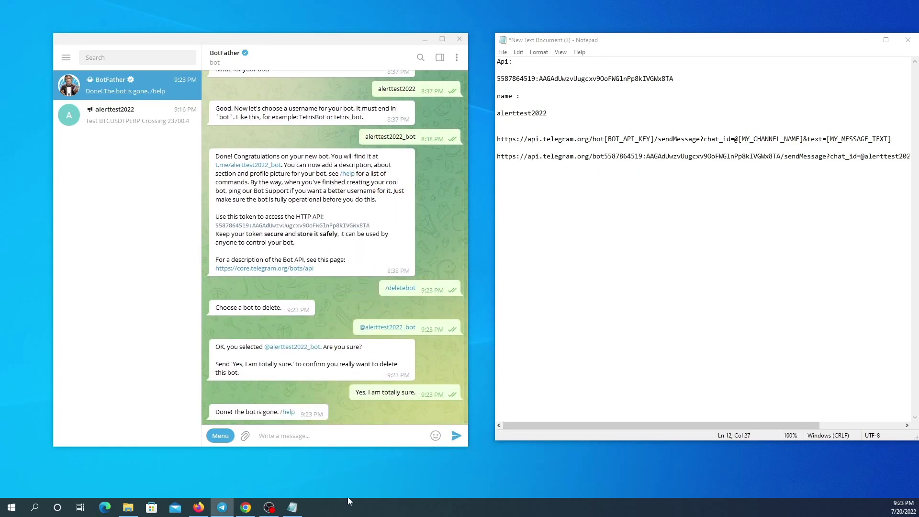
Run /mybots to confirm no bots remain, then delete the BotFather chat.
{"action": "scroll", "coordinate": [306, 300], "scroll_direction": "up", "scroll_amount": 15}
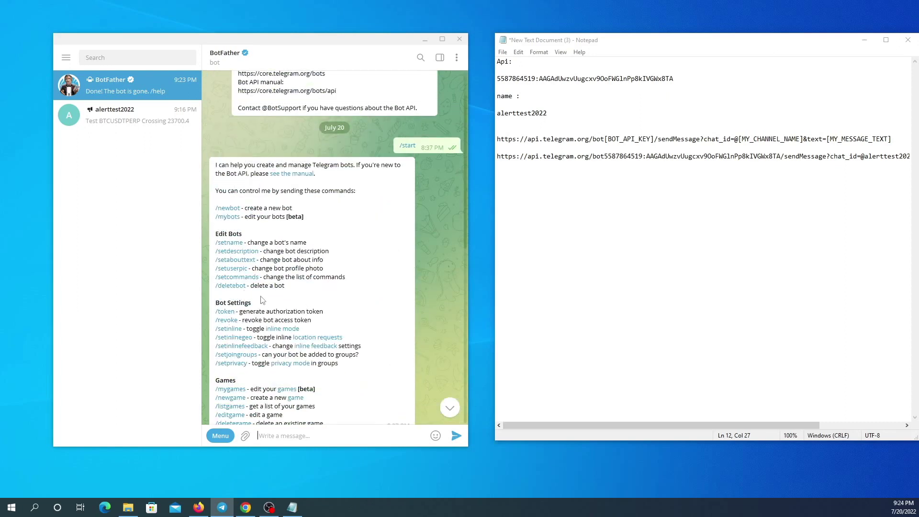
{"action": "left_click", "coordinate": [228, 216]}
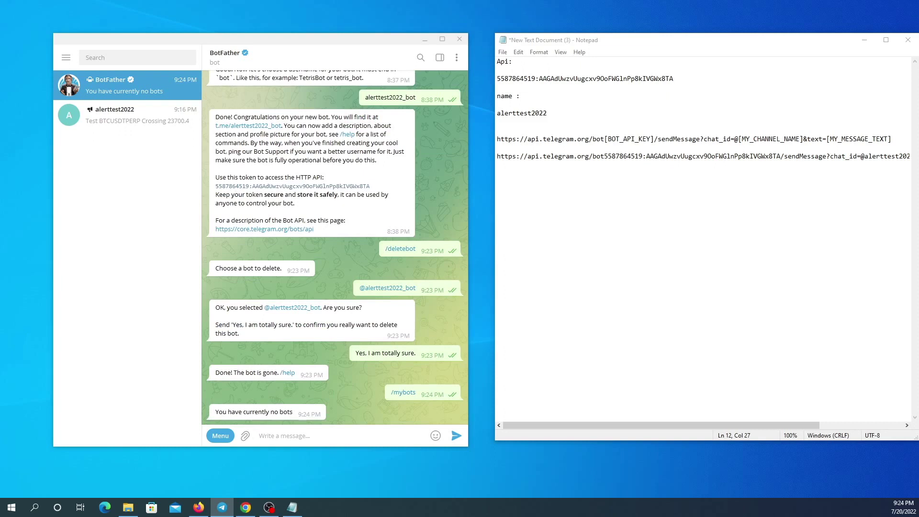
{"action": "right_click", "coordinate": [114, 83]}
{"action": "left_click", "coordinate": [152, 187]}
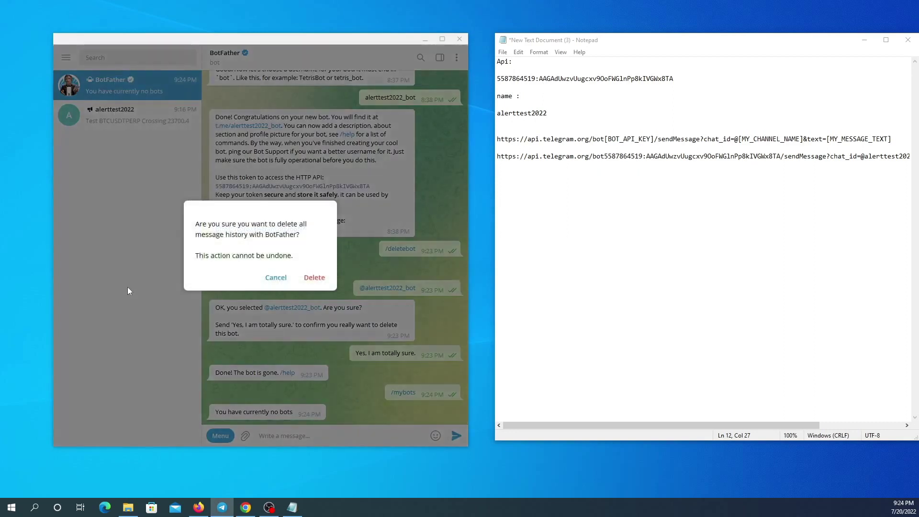
{"action": "left_click", "coordinate": [314, 278]}
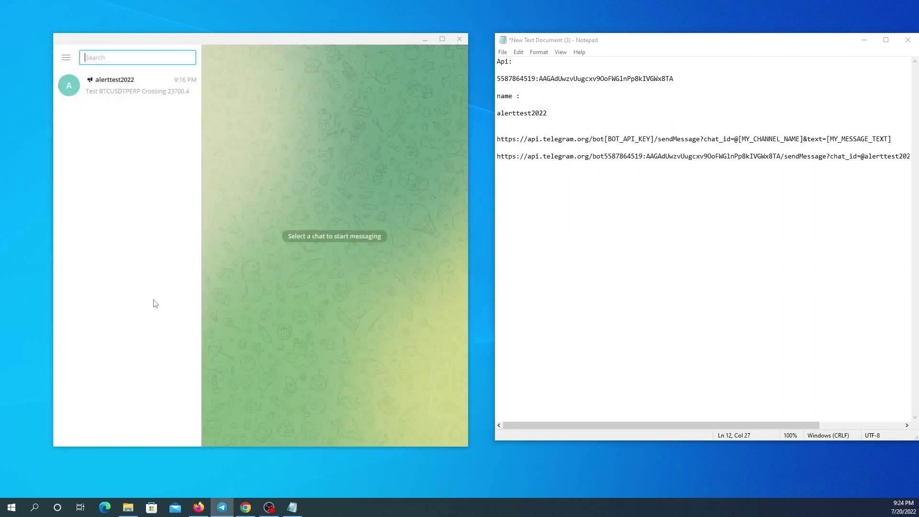
Delete the alerttest2022 channel from its Channel Info > Manage Channel settings and confirm.
{"action": "left_click", "coordinate": [142, 92]}
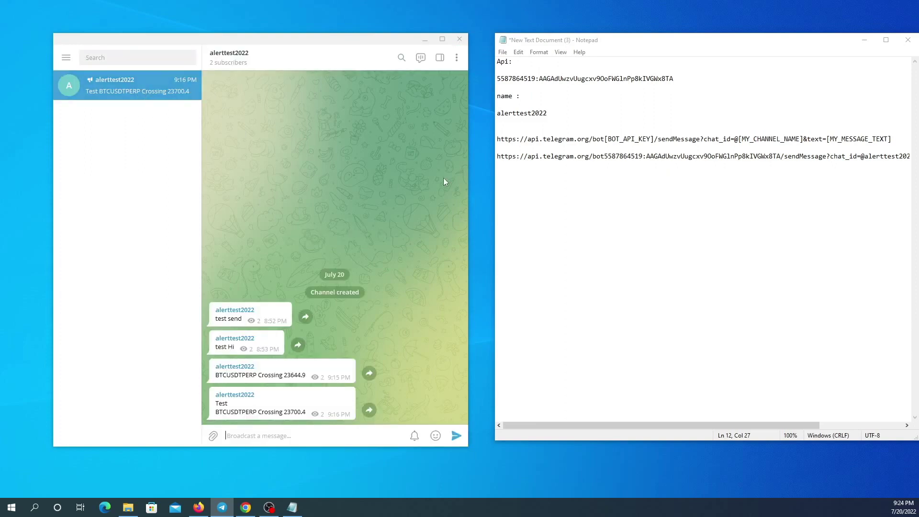
{"action": "left_click", "coordinate": [235, 58]}
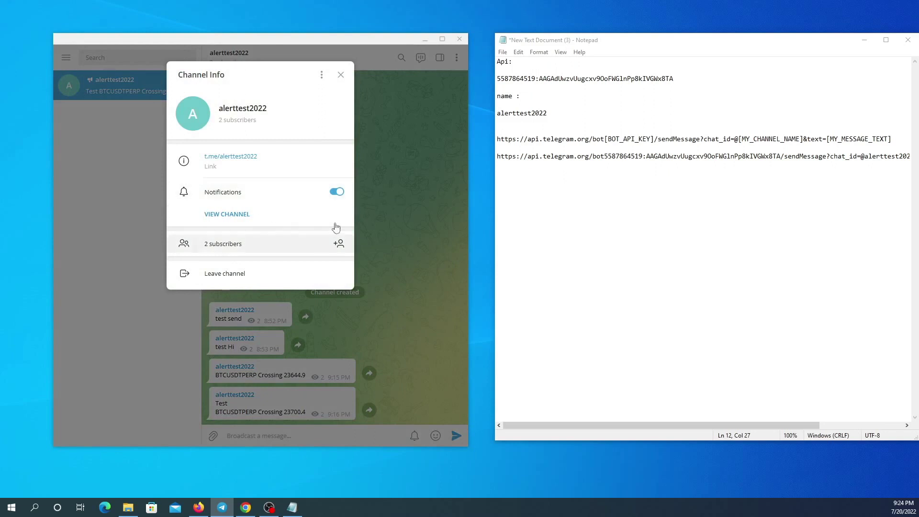
{"action": "left_click", "coordinate": [321, 75]}
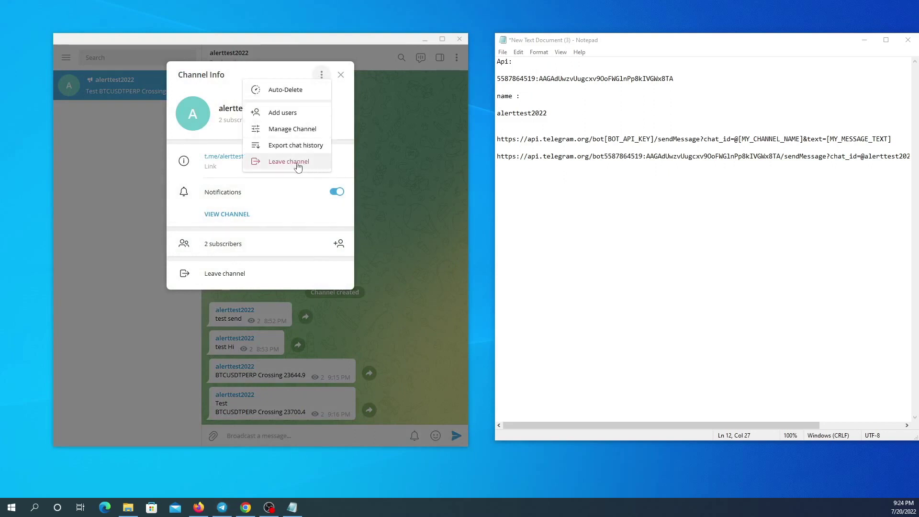
{"action": "left_click", "coordinate": [288, 131]}
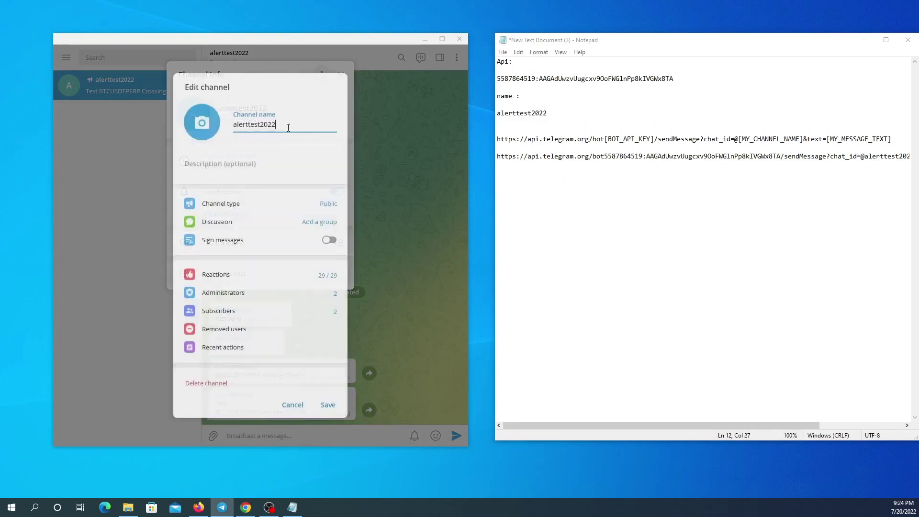
{"action": "left_click", "coordinate": [206, 383]}
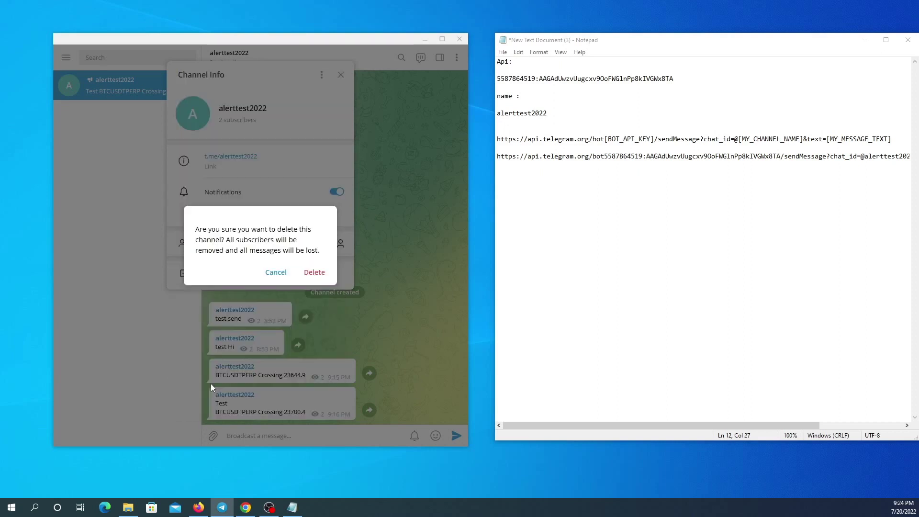
{"action": "left_click", "coordinate": [318, 279]}
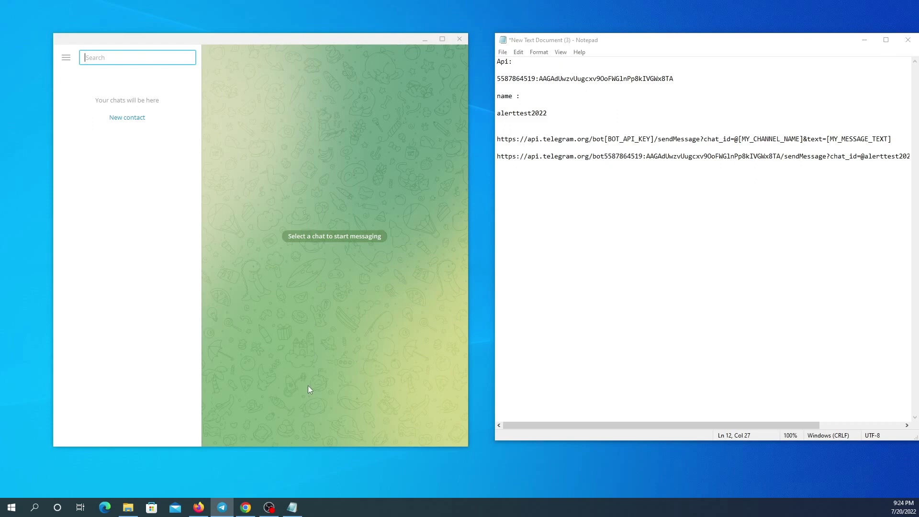